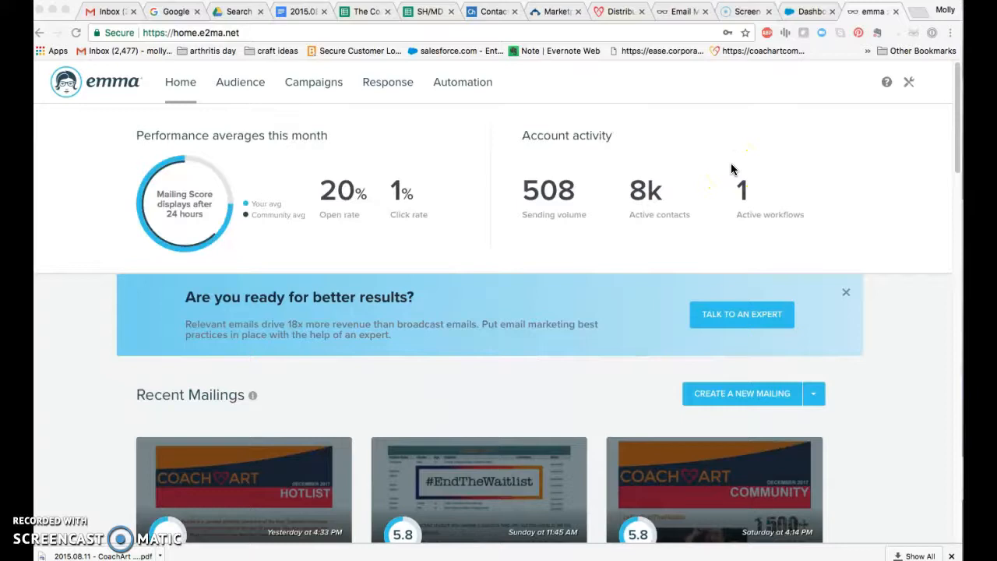
# Step: Switch to the BA: Demographics dashboard in Salesforce and refresh its data
pyautogui.click(802, 12)
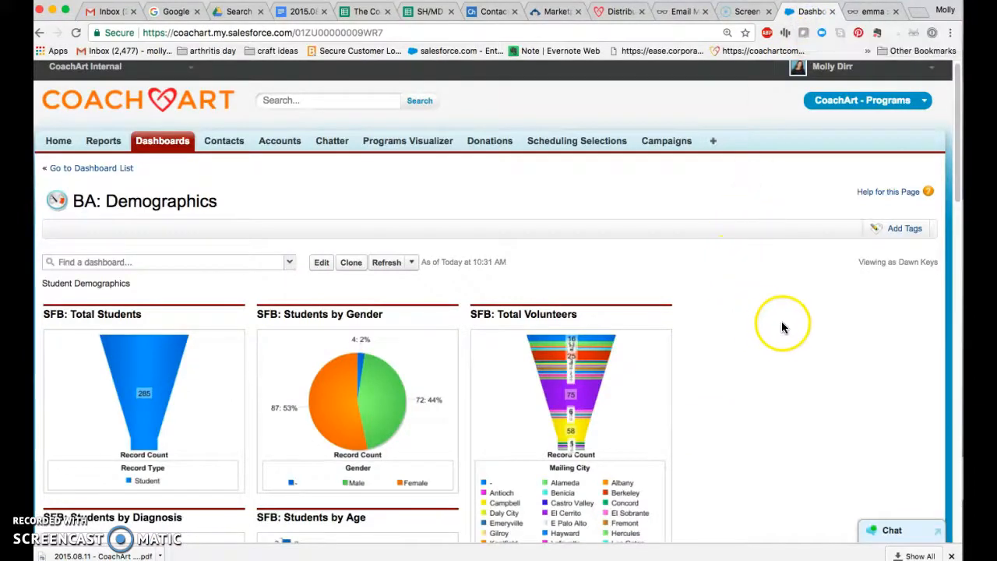
pyautogui.scroll(-3, 778, 333)
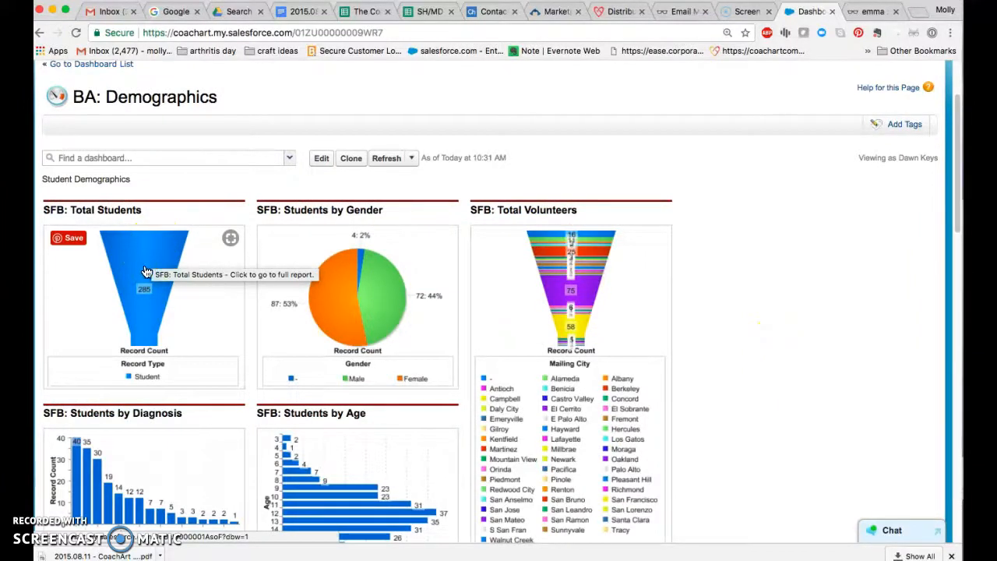
pyautogui.scroll(1, 245, 156)
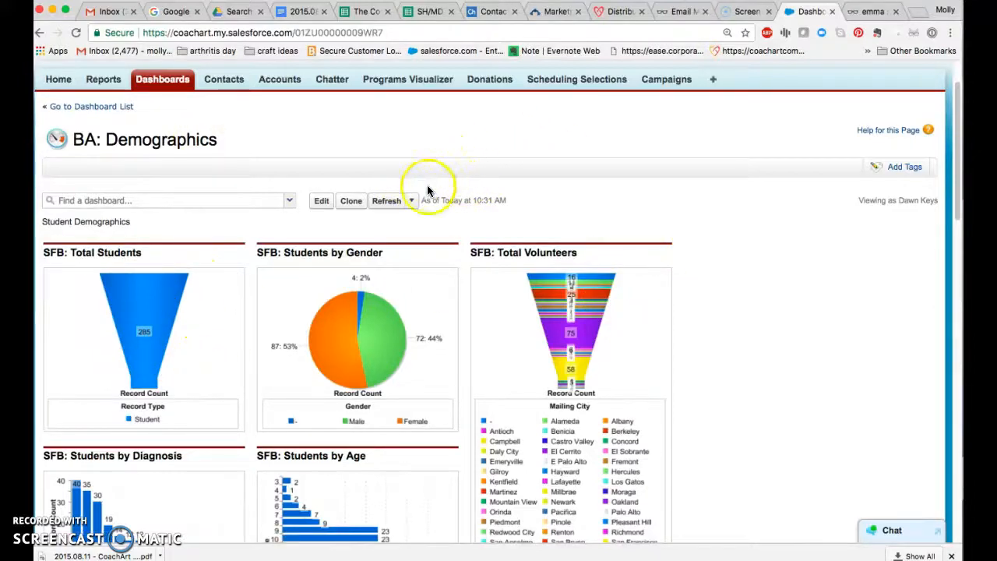
pyautogui.click(385, 202)
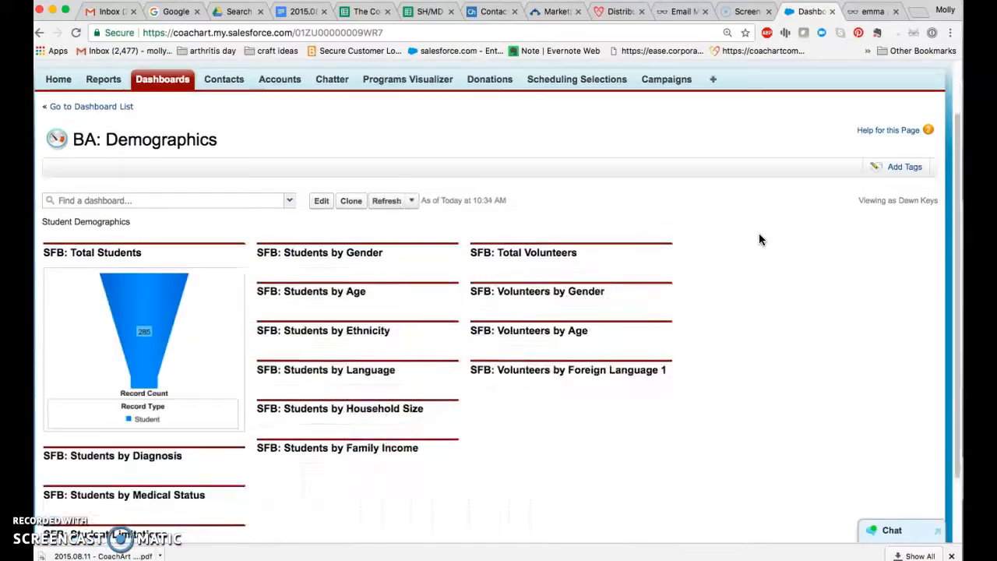
# Step: Open the full report behind the SFB: Total Students chart and review its filters and student records
pyautogui.click(317, 312)
pyautogui.click(137, 323)
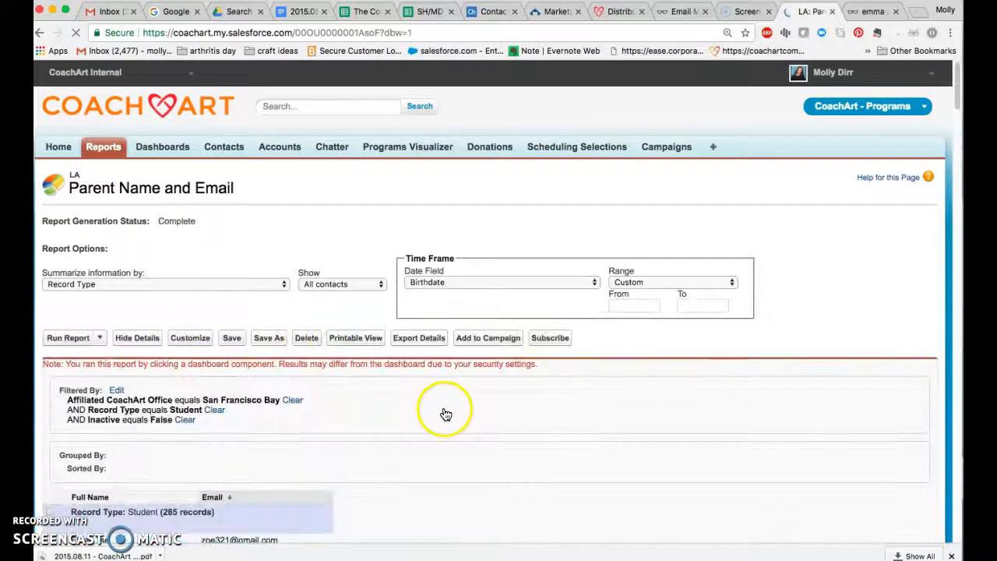
pyautogui.scroll(-3, 445, 408)
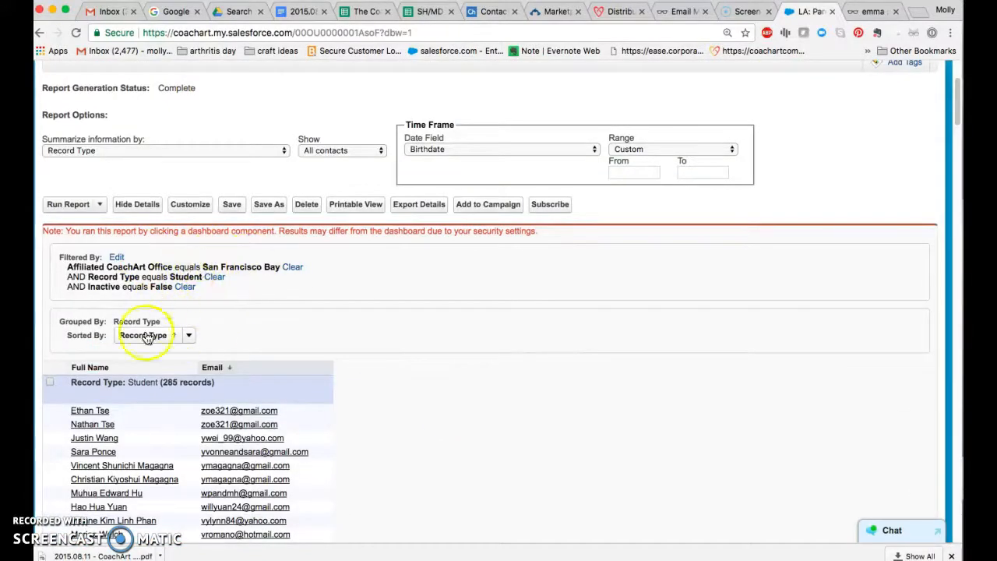
pyautogui.scroll(-1, 273, 303)
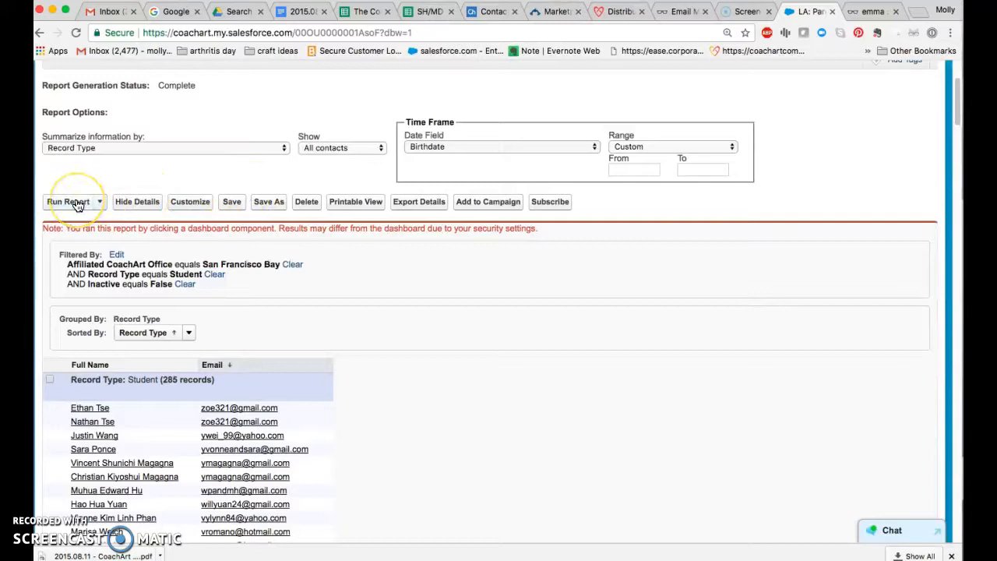
# Step: Export the Parent Name and Email report details as a Comma Delimited .csv file with Unicode (UTF-8) encoding
pyautogui.click(418, 204)
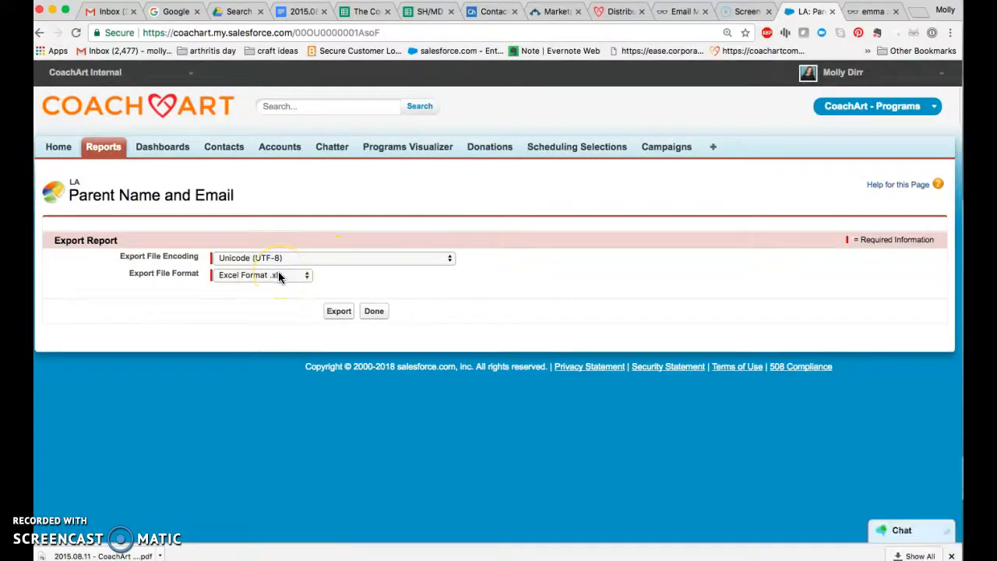
pyautogui.click(296, 275)
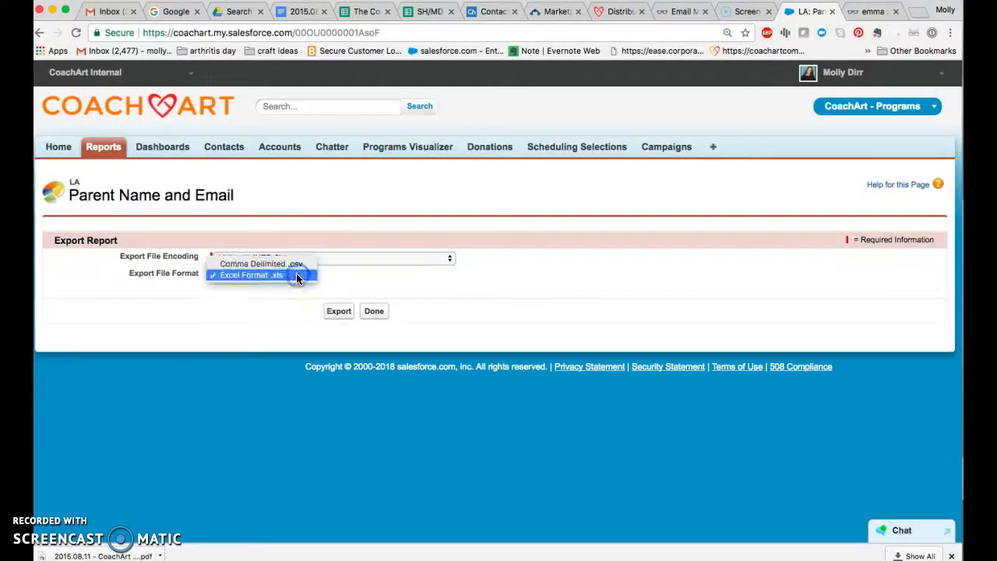
pyautogui.click(296, 275)
pyautogui.click(296, 273)
pyautogui.click(287, 264)
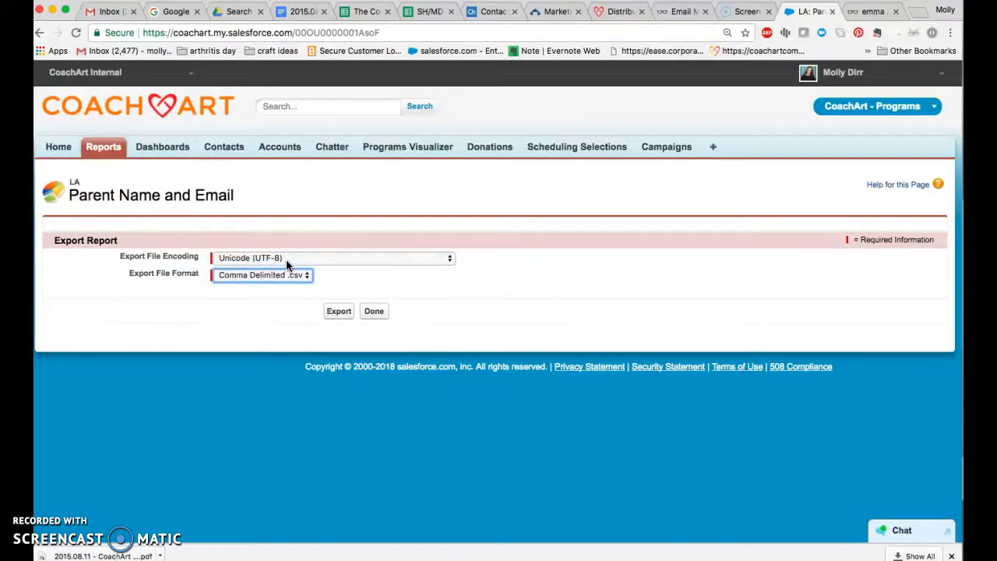
pyautogui.click(338, 313)
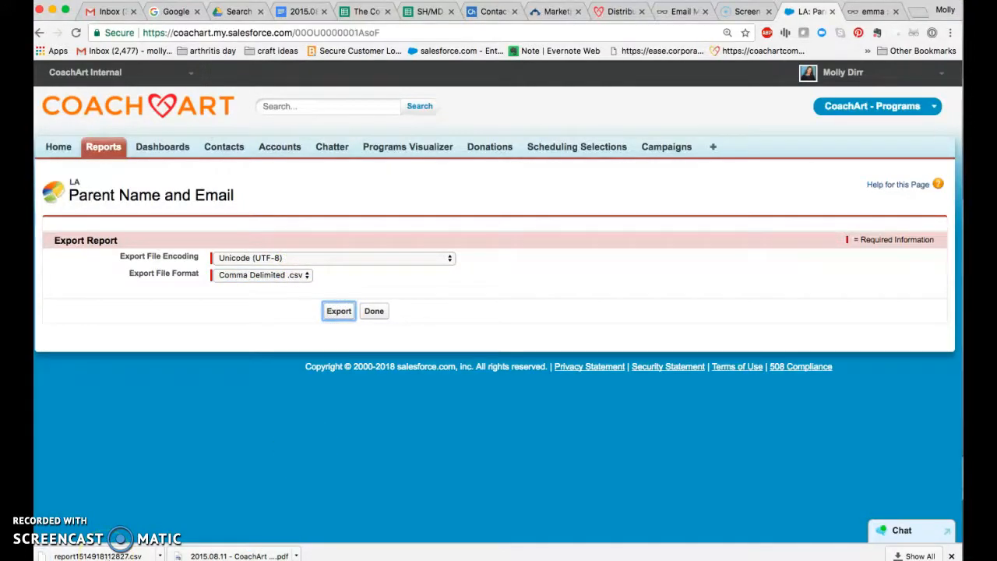
# Step: Switch to Emma and start a new contact import from the audience's imports page
pyautogui.click(888, 8)
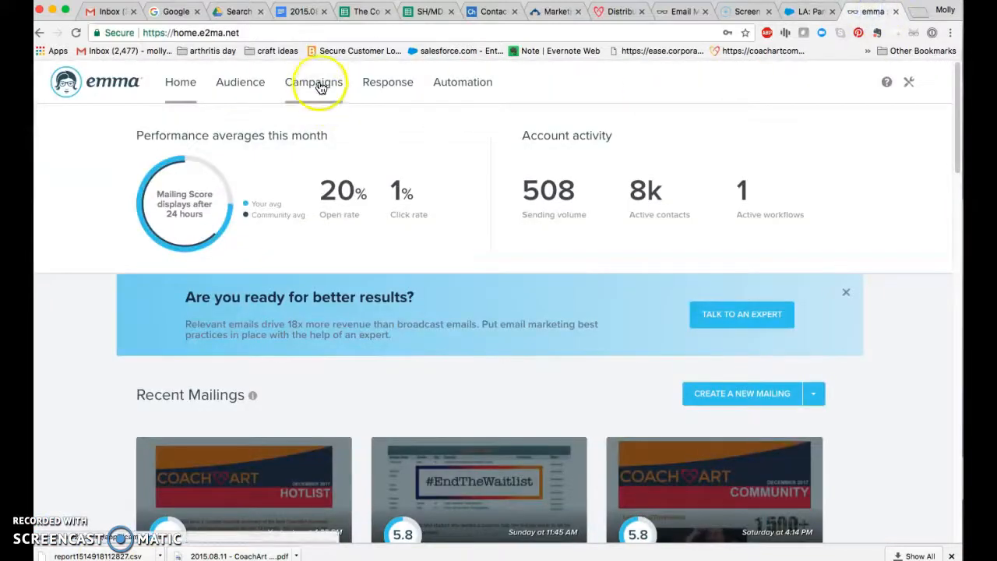
pyautogui.click(234, 89)
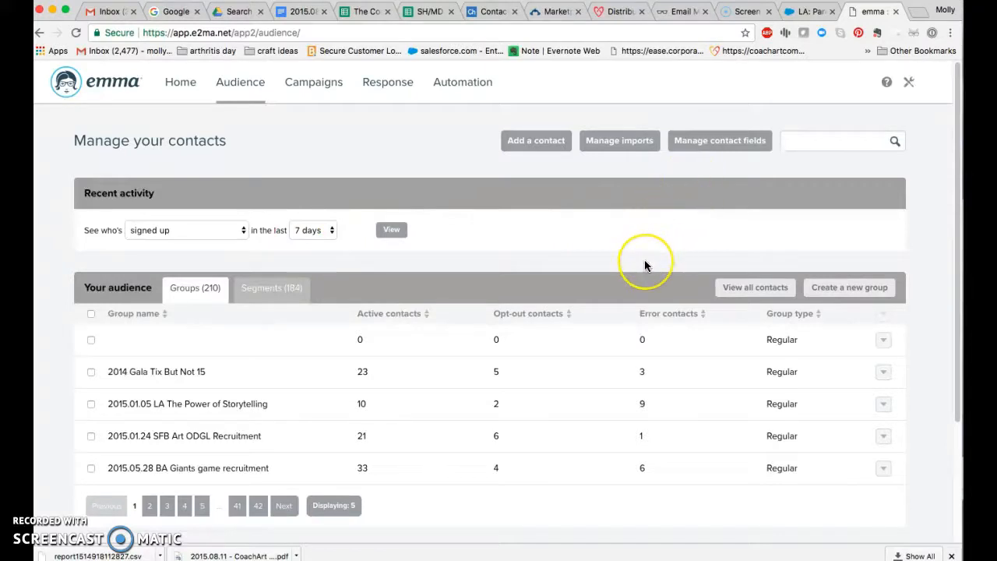
pyautogui.scroll(-1, 645, 266)
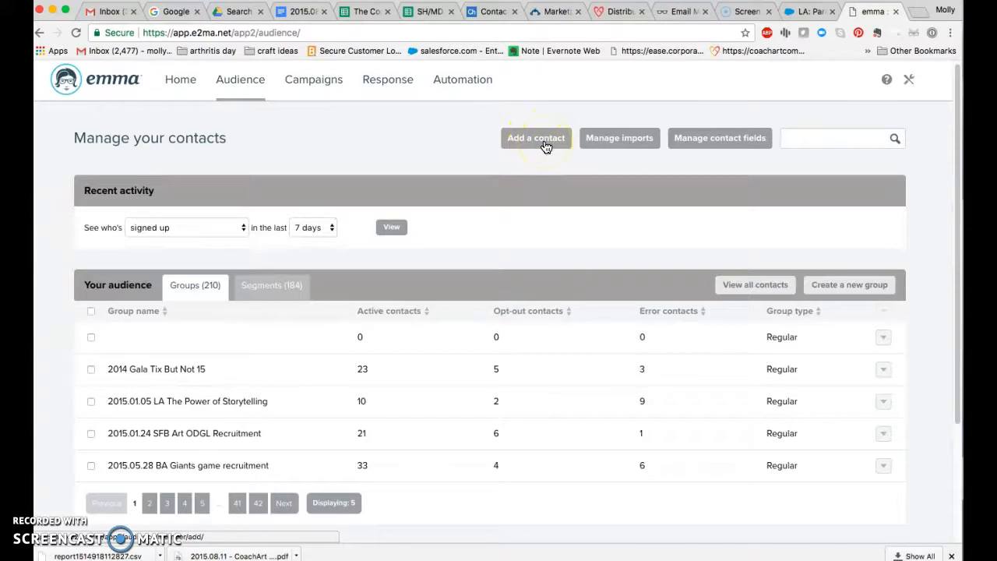
pyautogui.click(627, 147)
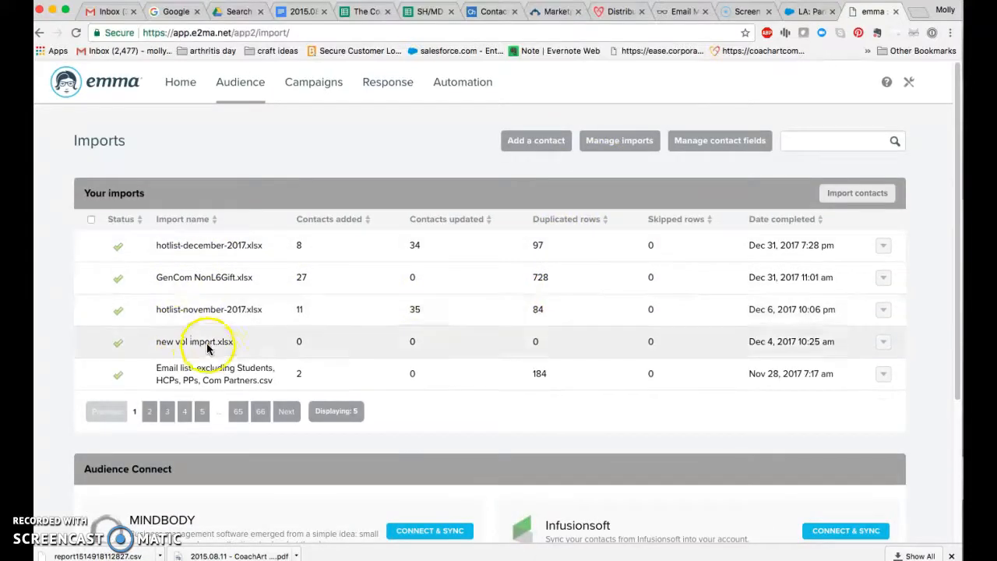
pyautogui.scroll(-1, 208, 345)
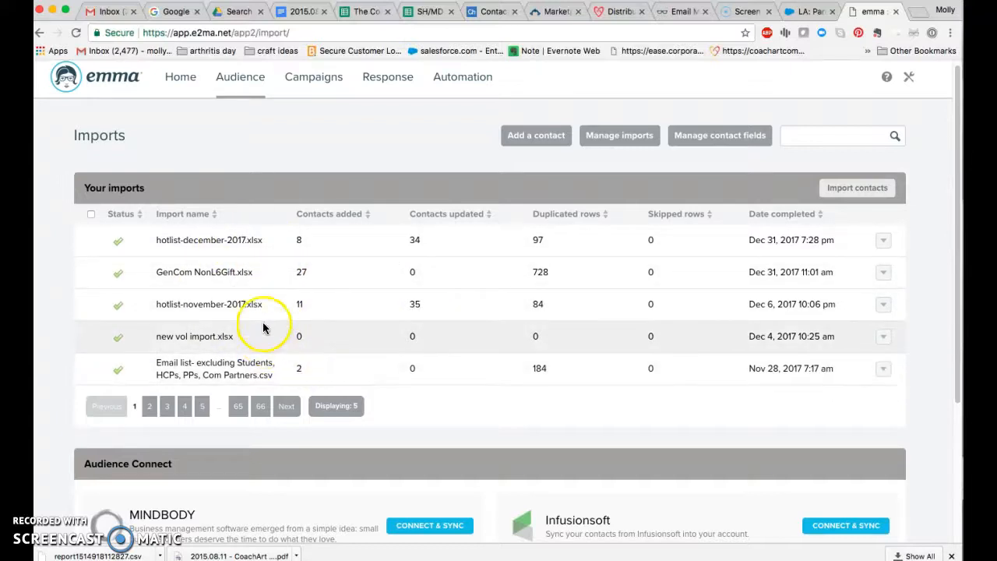
pyautogui.click(851, 190)
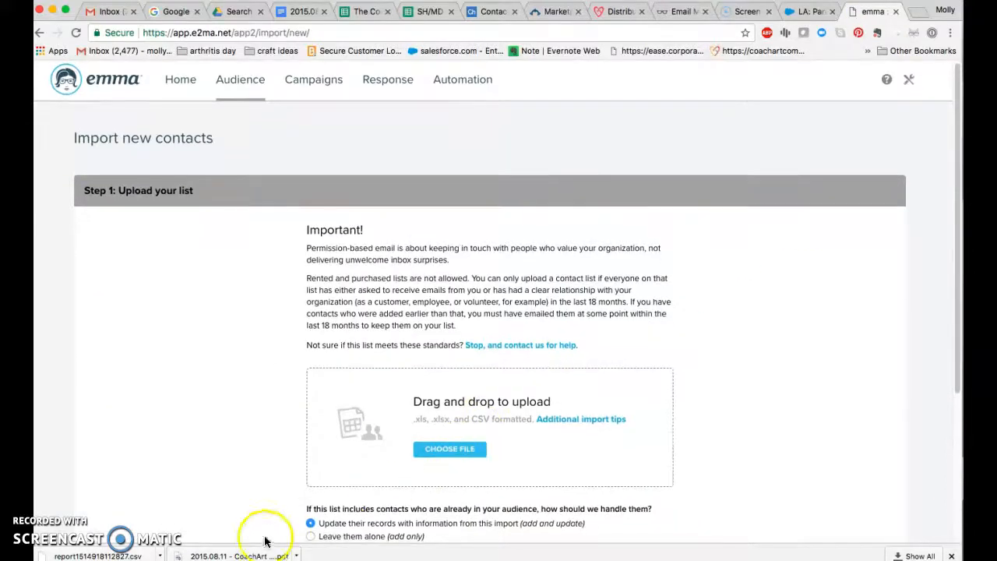
# Step: Upload report1514918112827.csv from the Downloads folder as the contact list to import
pyautogui.moveTo(121, 554); pyautogui.dragTo(449, 448)
pyautogui.click(445, 454)
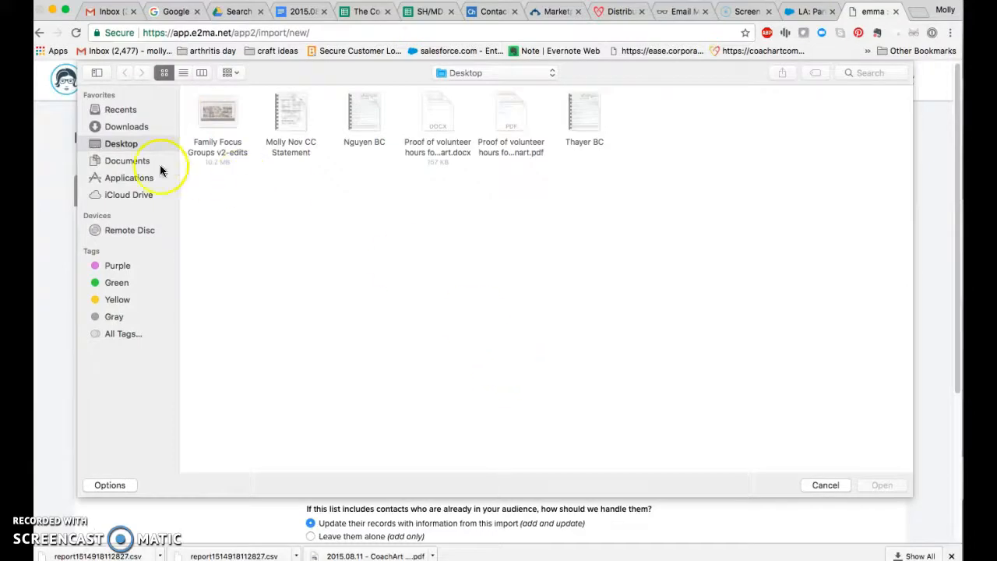
pyautogui.click(123, 129)
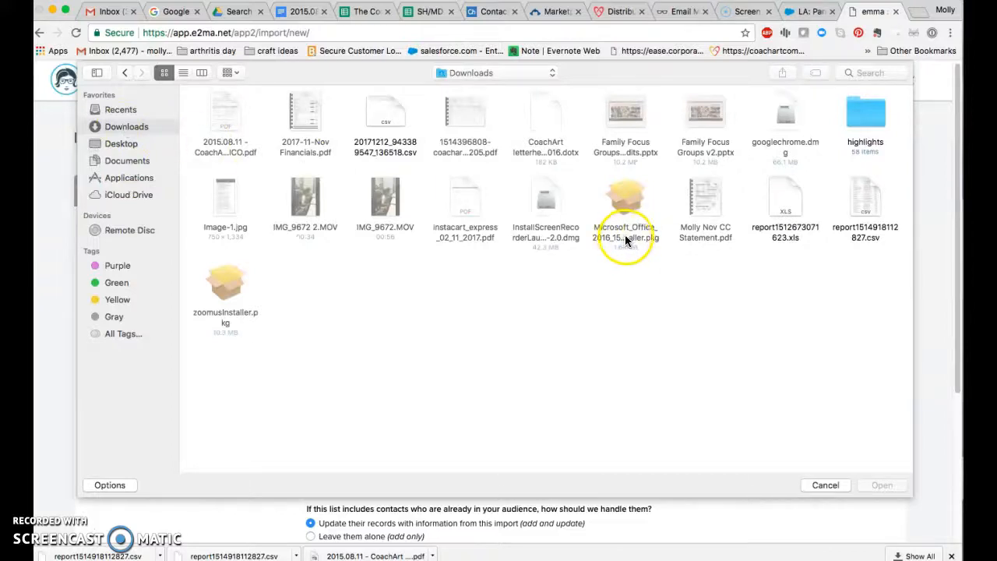
pyautogui.click(871, 197)
pyautogui.click(886, 483)
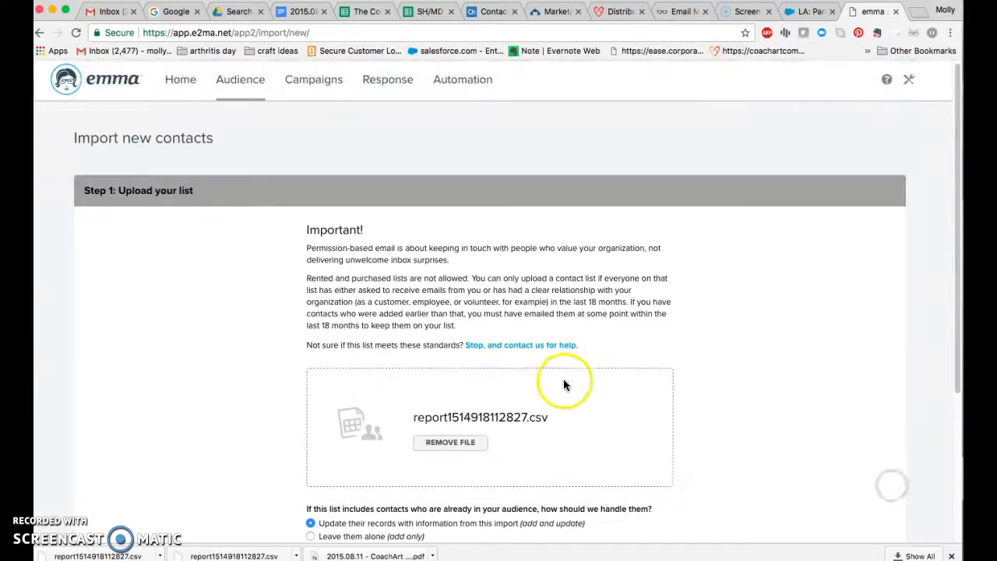
# Step: Keep the add and update handling for existing contacts, and accept the Full Name and Email field mapping with Record Type ignored
pyautogui.scroll(-3, 664, 379)
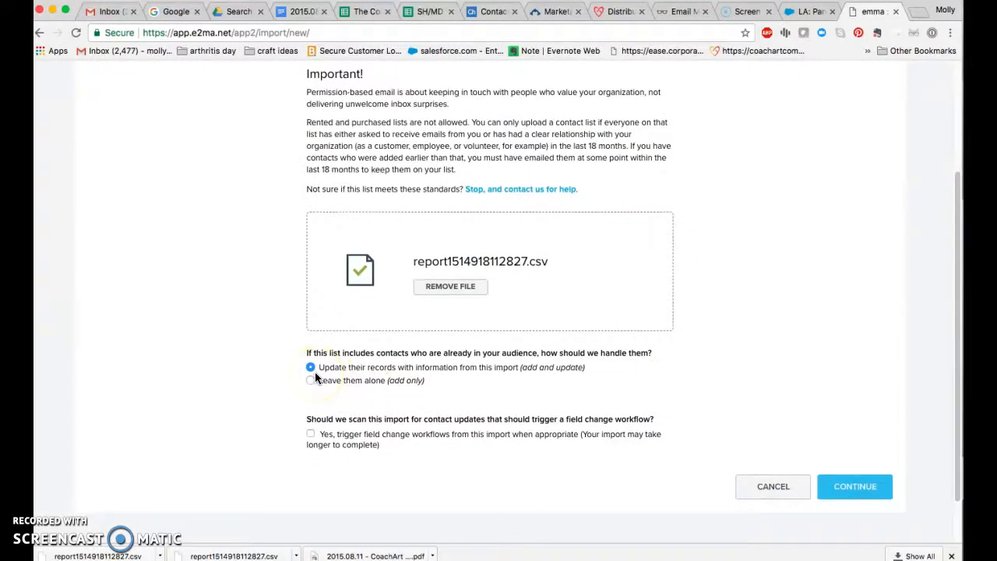
pyautogui.click(871, 491)
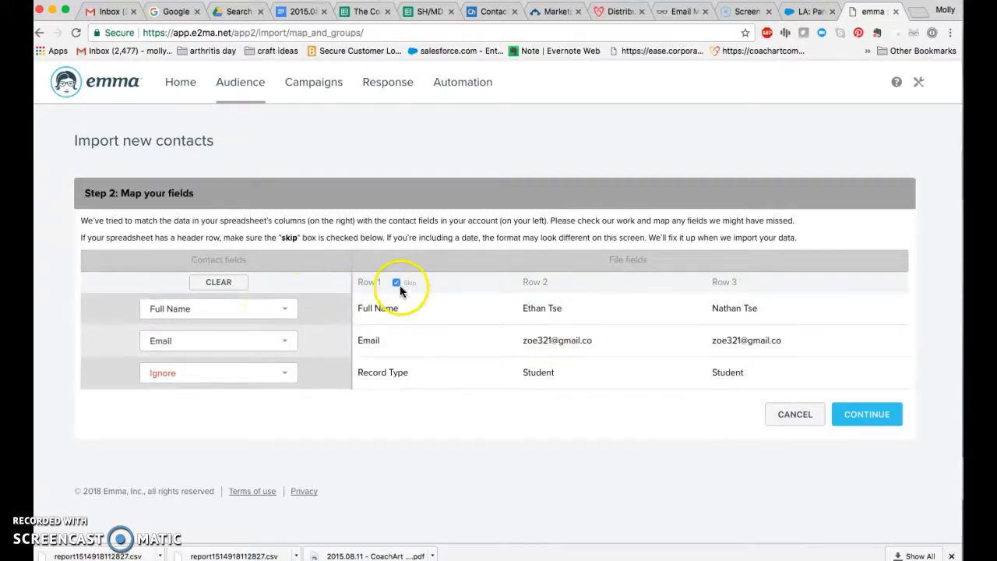
pyautogui.click(871, 421)
pyautogui.click(872, 419)
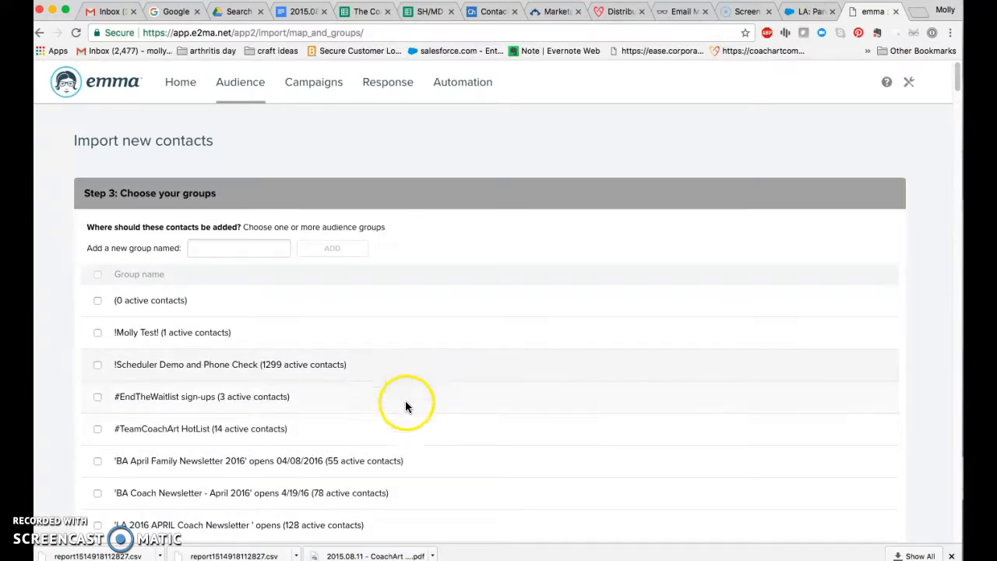
pyautogui.scroll(-1, 388, 434)
pyautogui.scroll(-3, 389, 433)
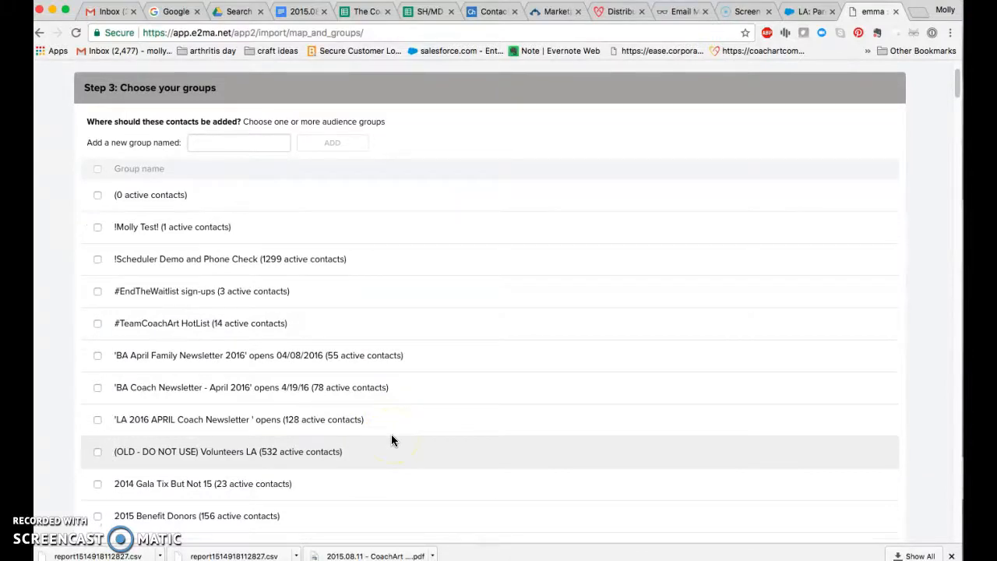
pyautogui.click(214, 139)
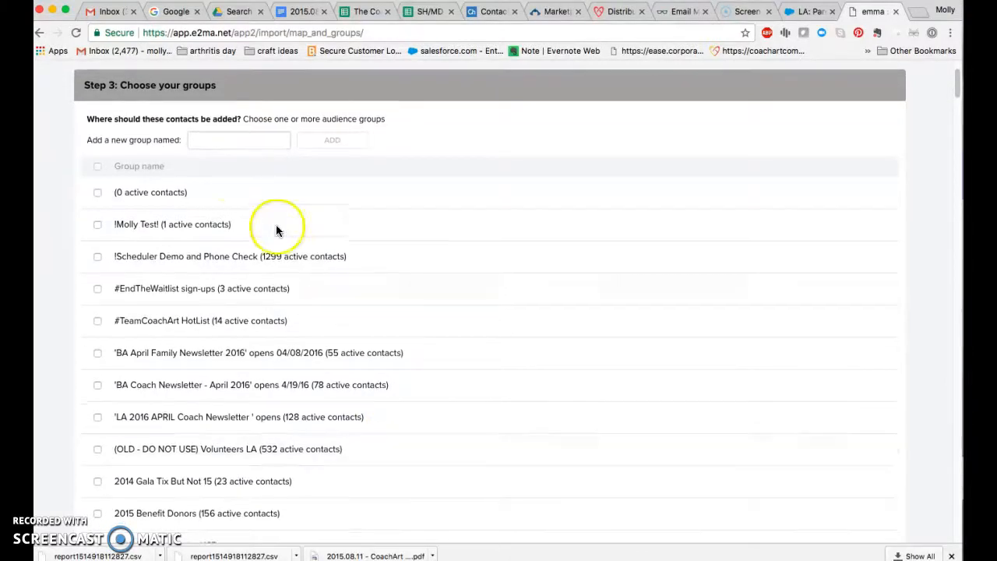
pyautogui.write('SFB')
pyautogui.click(218, 141)
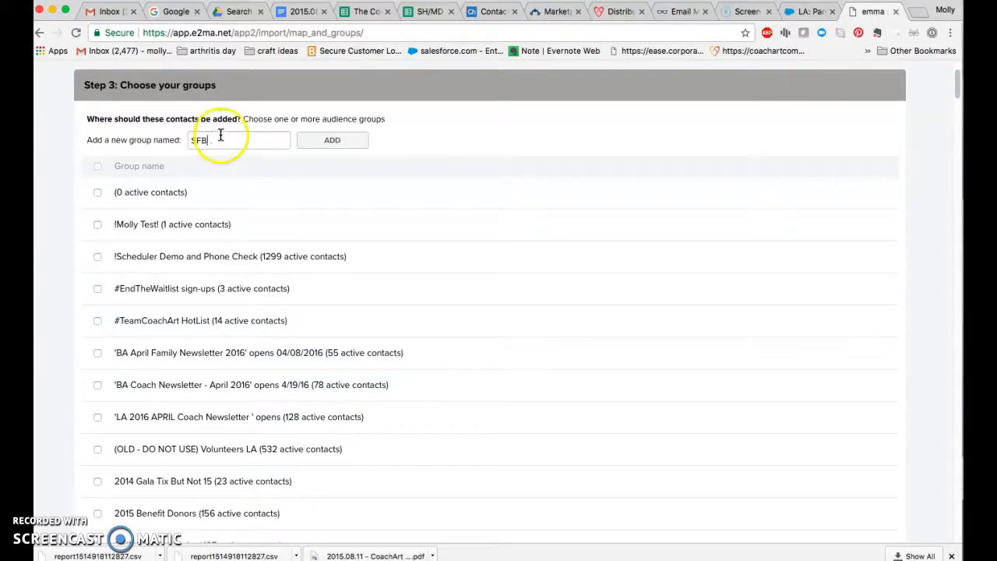
pyautogui.moveTo(218, 140); pyautogui.dragTo(162, 134)
pyautogui.press('BackSpace')
# Step: Look through the full list of existing audience groups for one that suits the San Francisco Bay contacts
pyautogui.scroll(-10, 288, 292)
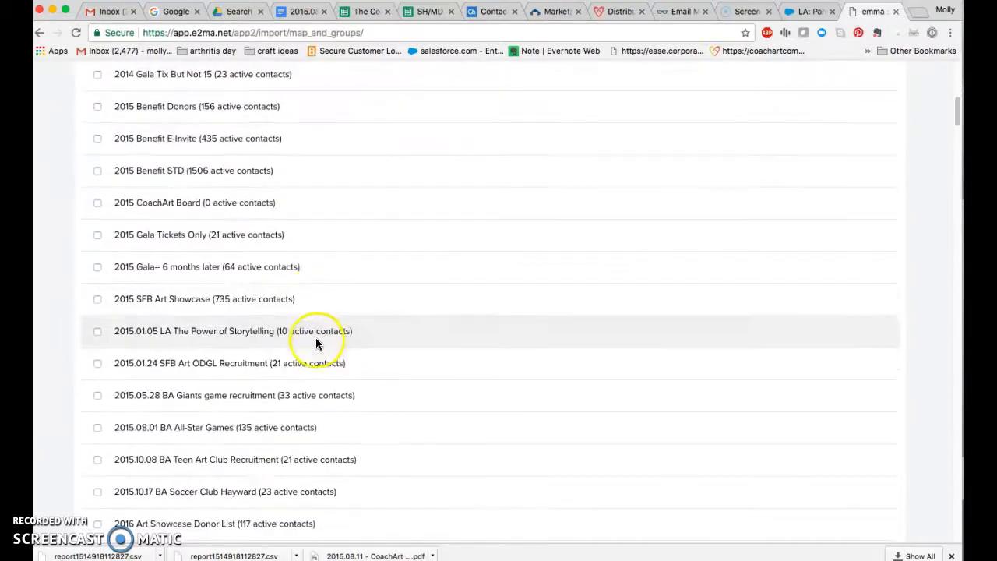
pyautogui.scroll(-5, 317, 354)
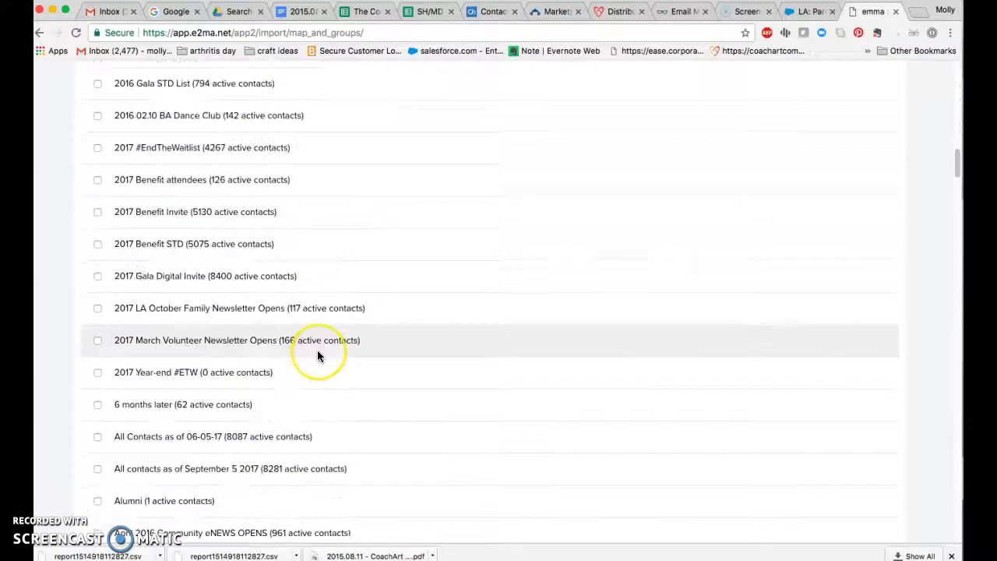
pyautogui.scroll(-5, 317, 355)
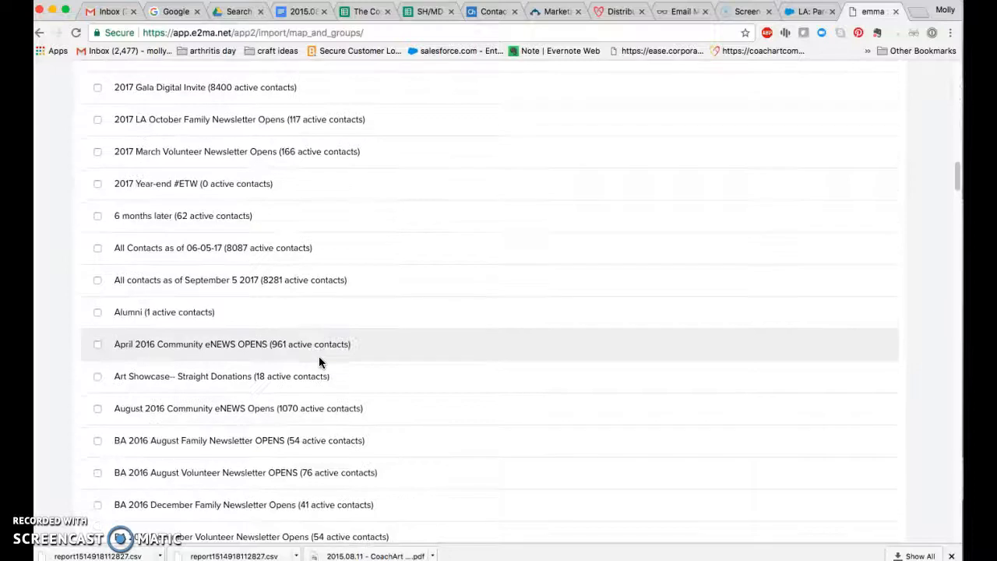
pyautogui.scroll(-20, 359, 477)
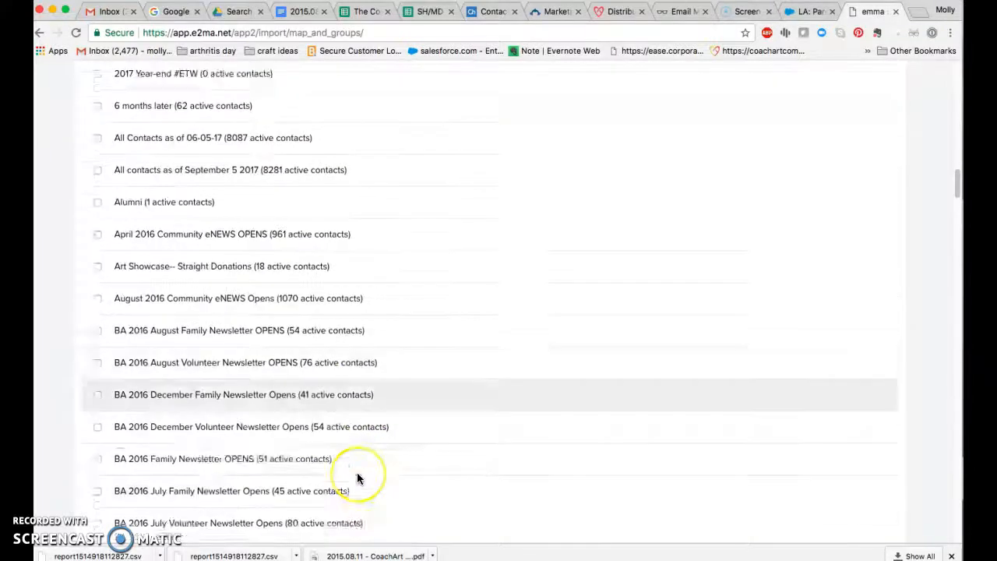
pyautogui.scroll(-10, 355, 475)
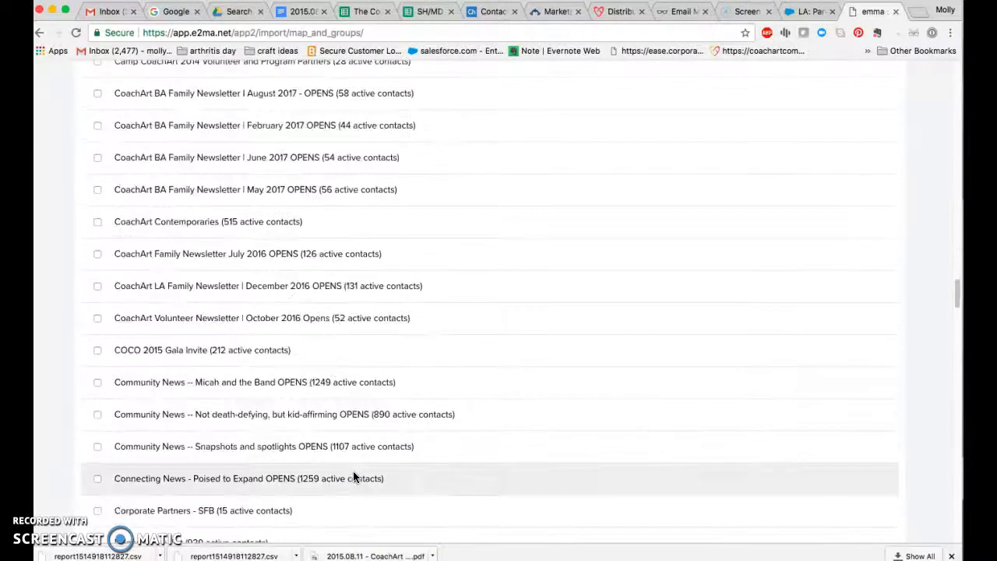
pyautogui.scroll(-6, 351, 477)
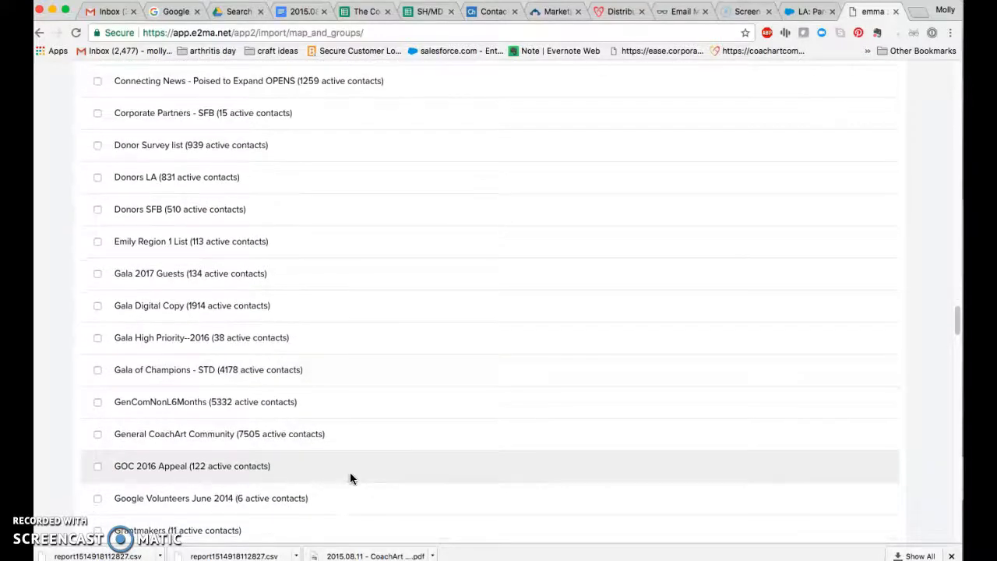
pyautogui.scroll(-11, 350, 478)
pyautogui.scroll(-20, 348, 475)
pyautogui.click(353, 446)
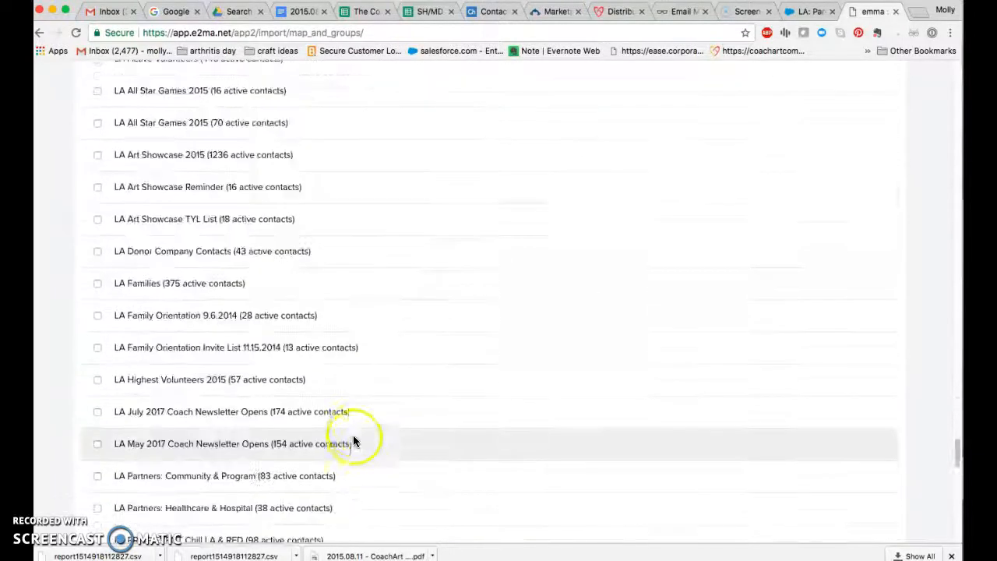
pyautogui.scroll(-14, 353, 437)
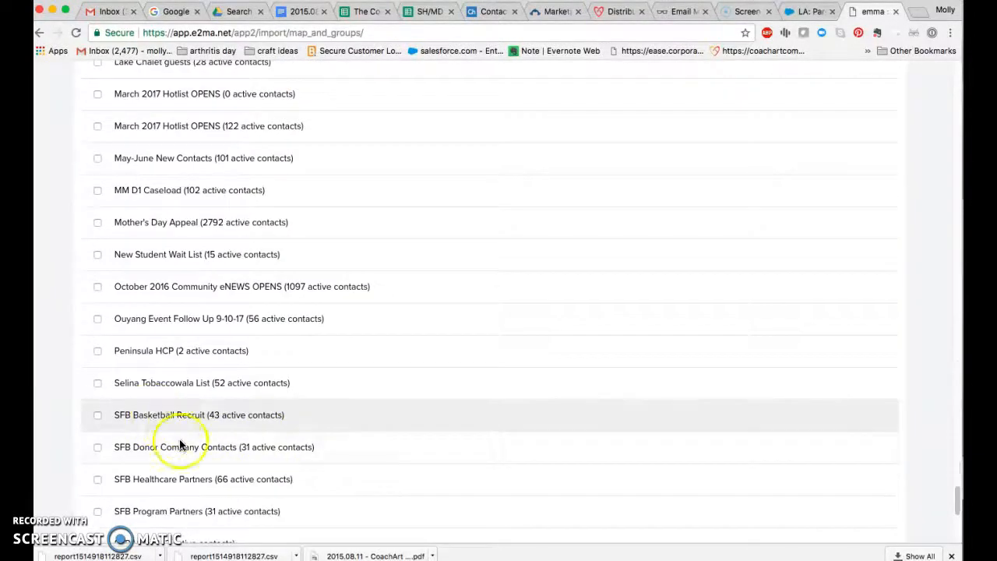
pyautogui.scroll(-1, 194, 456)
pyautogui.scroll(-1, 204, 468)
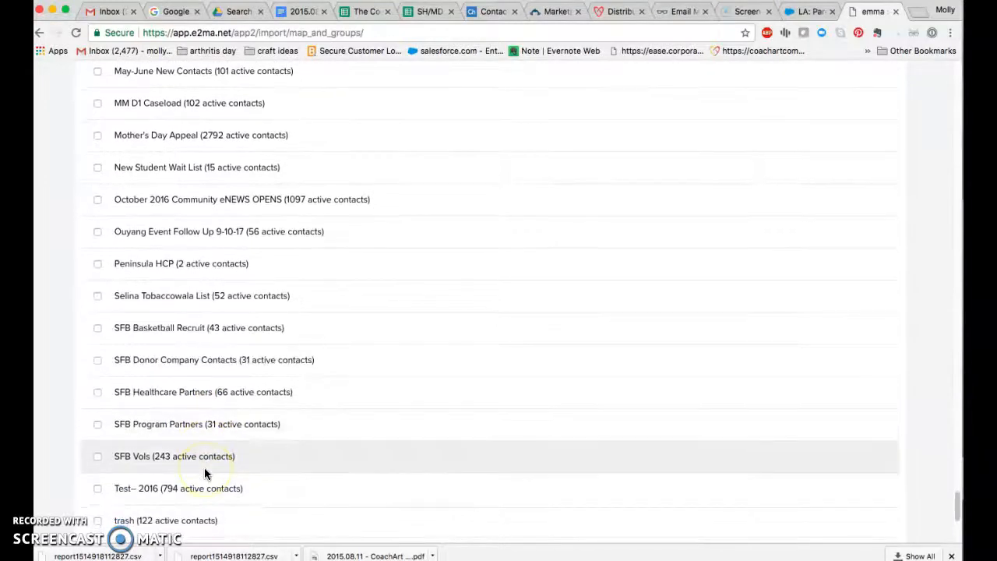
pyautogui.scroll(-2, 205, 467)
pyautogui.scroll(-4, 206, 472)
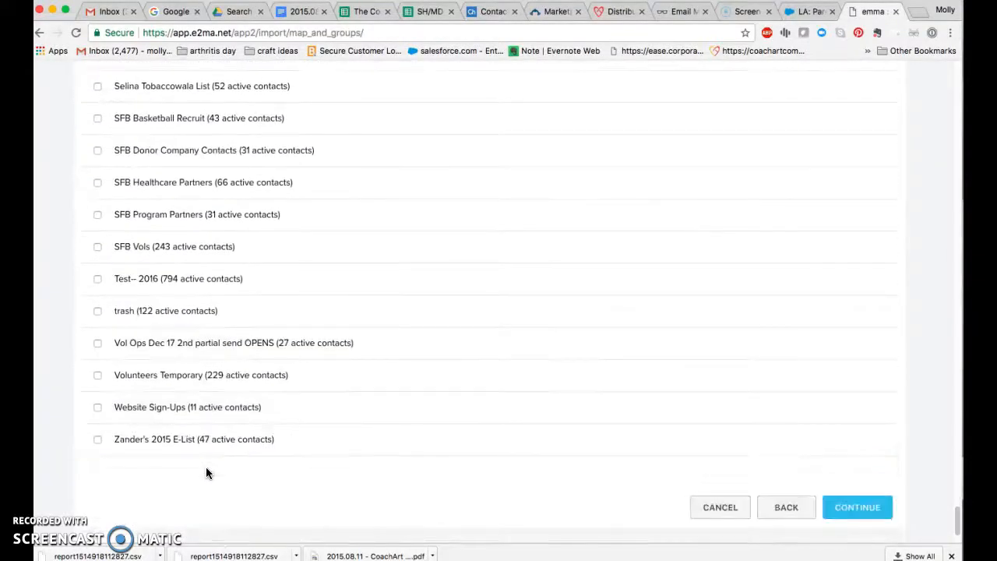
pyautogui.scroll(8, 190, 245)
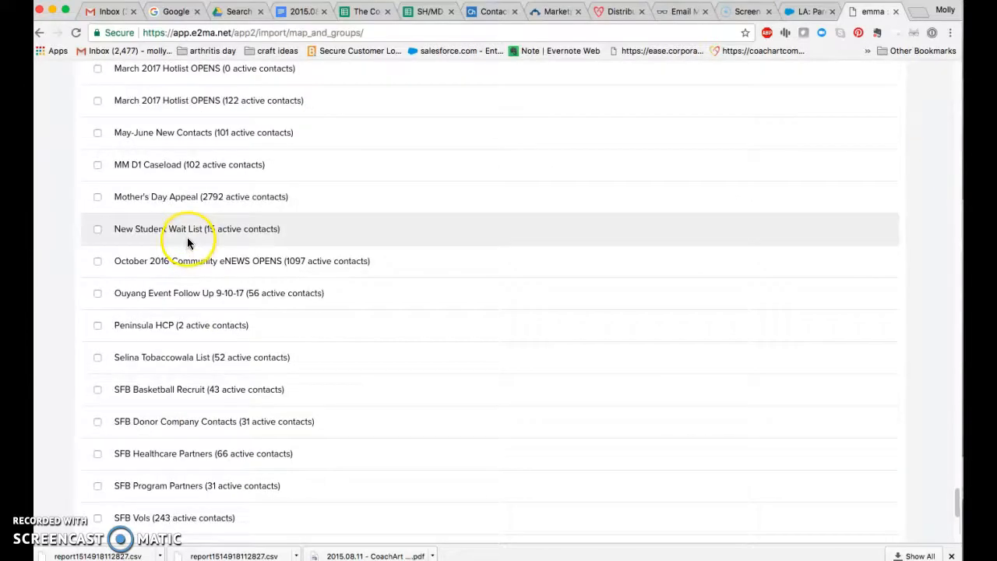
pyautogui.scroll(20, 187, 243)
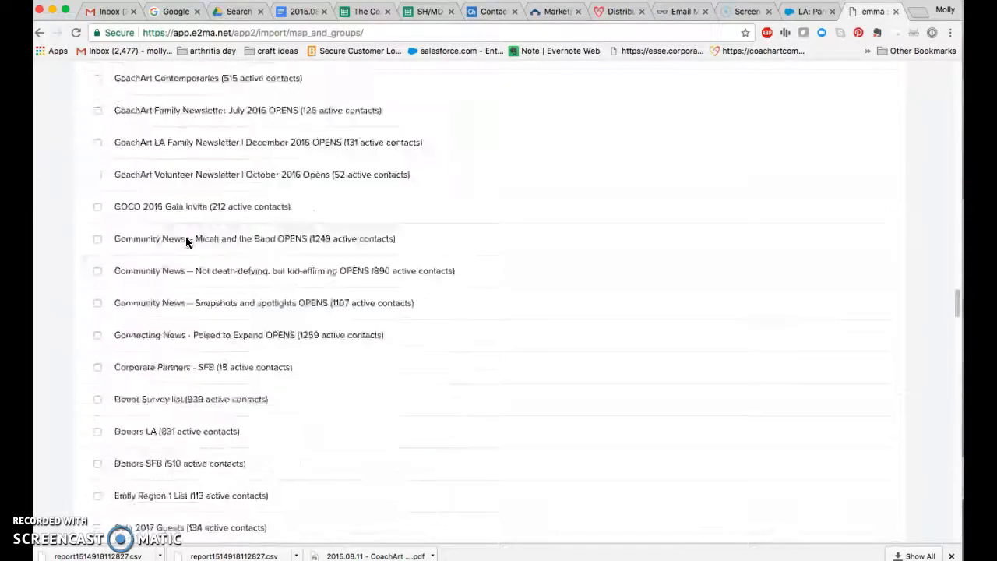
pyautogui.scroll(10, 185, 241)
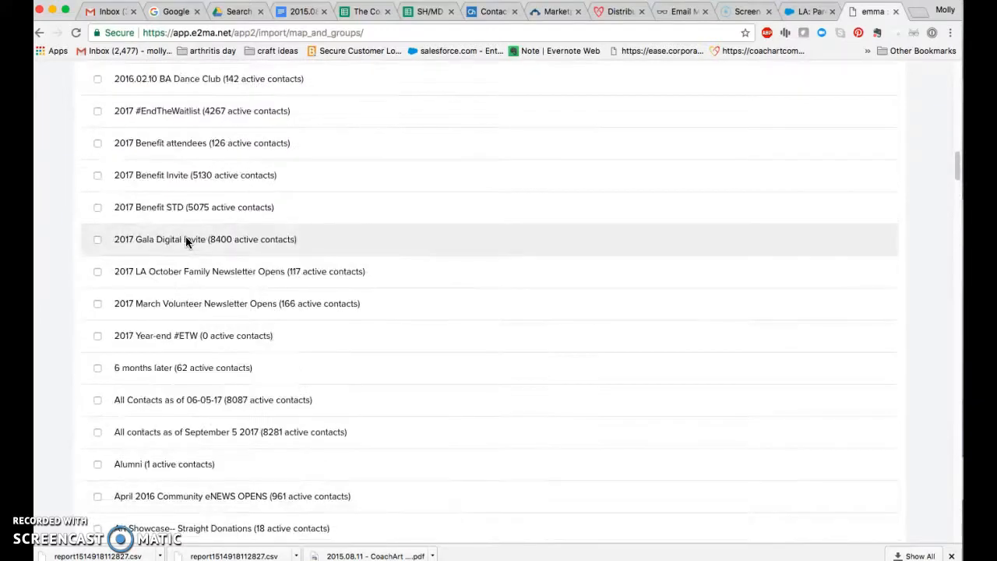
pyautogui.scroll(15, 185, 242)
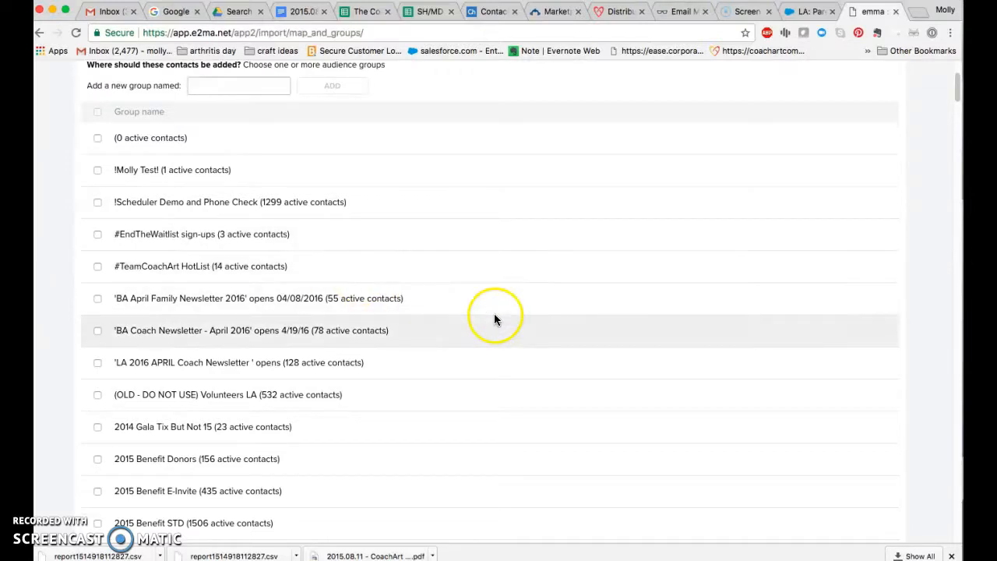
# Step: Choose BA Families as the audience group for the imported contacts and continue to the import summary
pyautogui.scroll(-5, 475, 370)
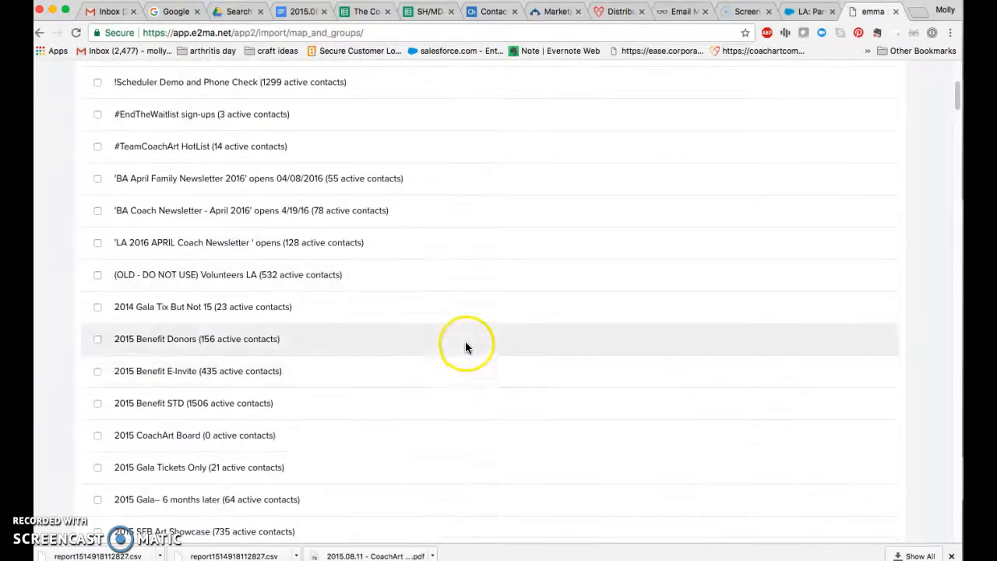
pyautogui.scroll(-10, 457, 329)
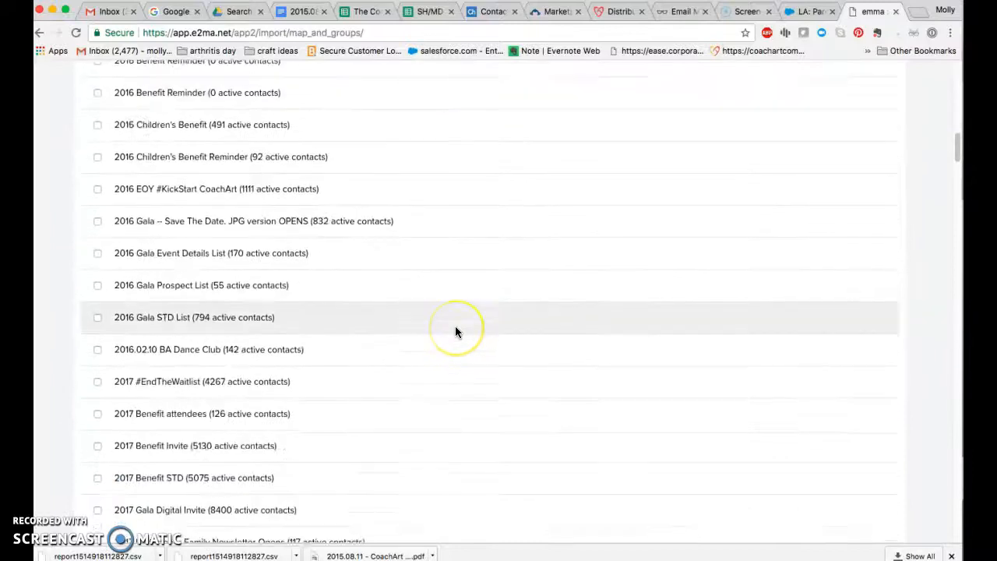
pyautogui.scroll(-6, 456, 332)
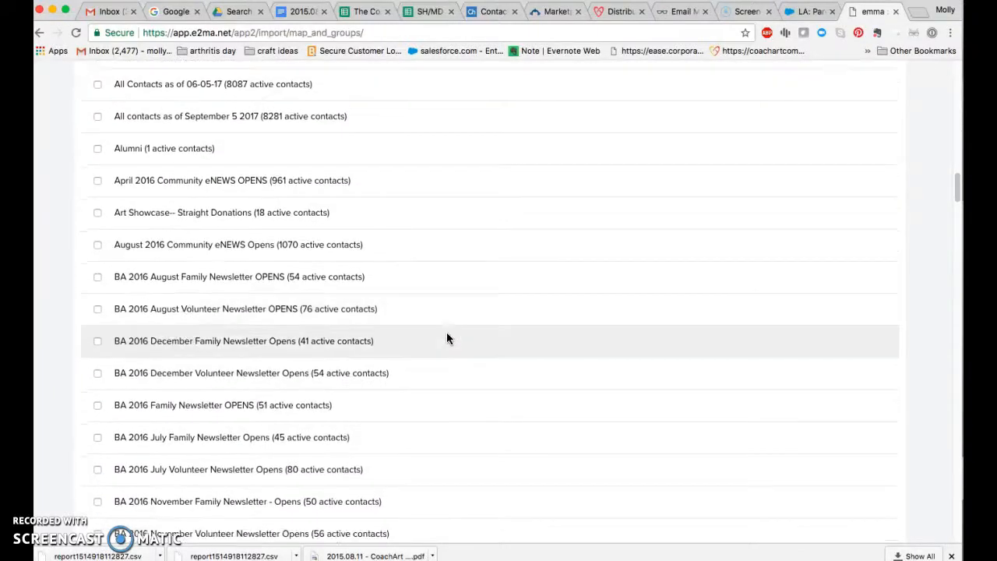
pyautogui.scroll(-10, 438, 340)
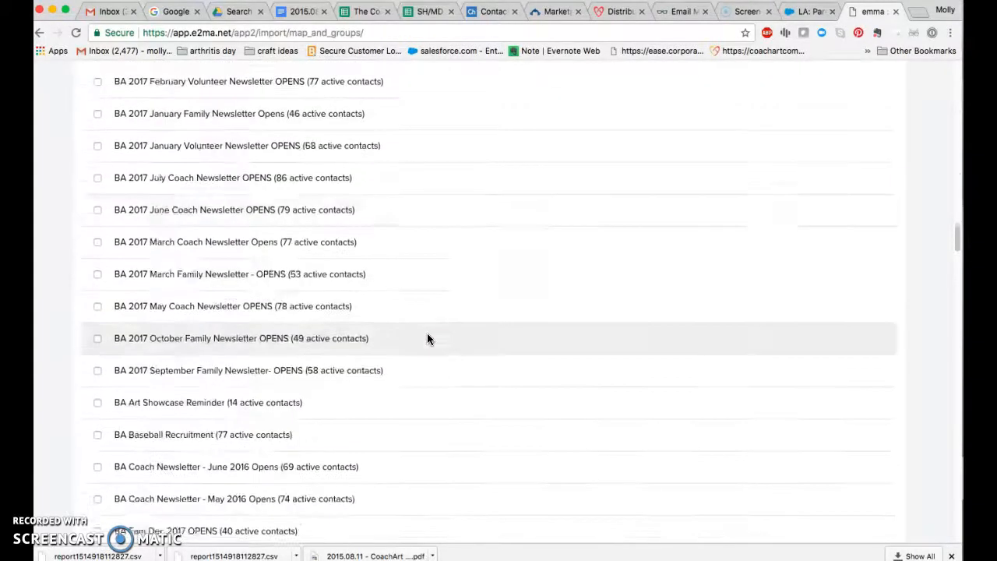
pyautogui.scroll(-1, 427, 334)
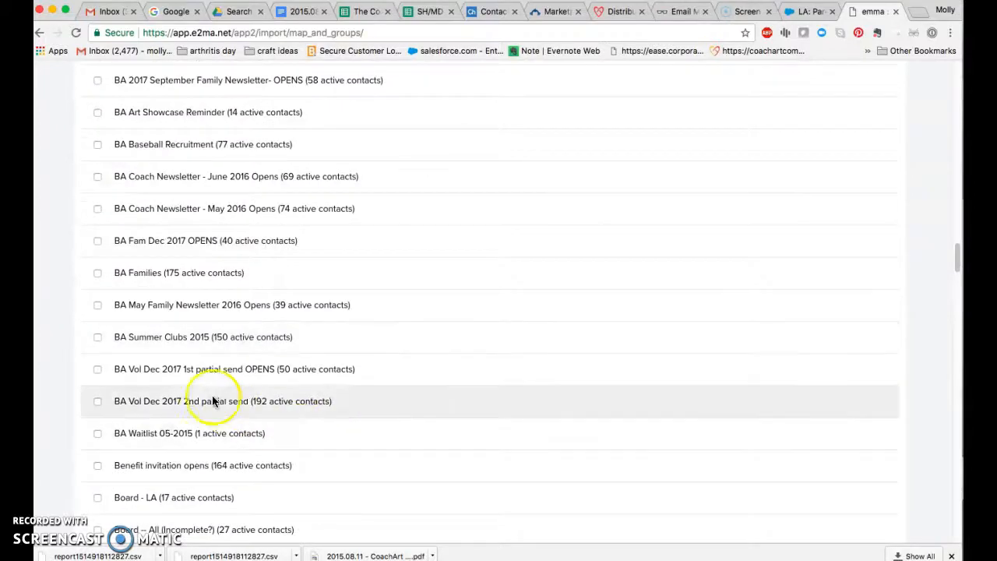
pyautogui.click(98, 277)
pyautogui.scroll(-5, 594, 407)
pyautogui.scroll(-20, 594, 407)
pyautogui.scroll(20, 613, 466)
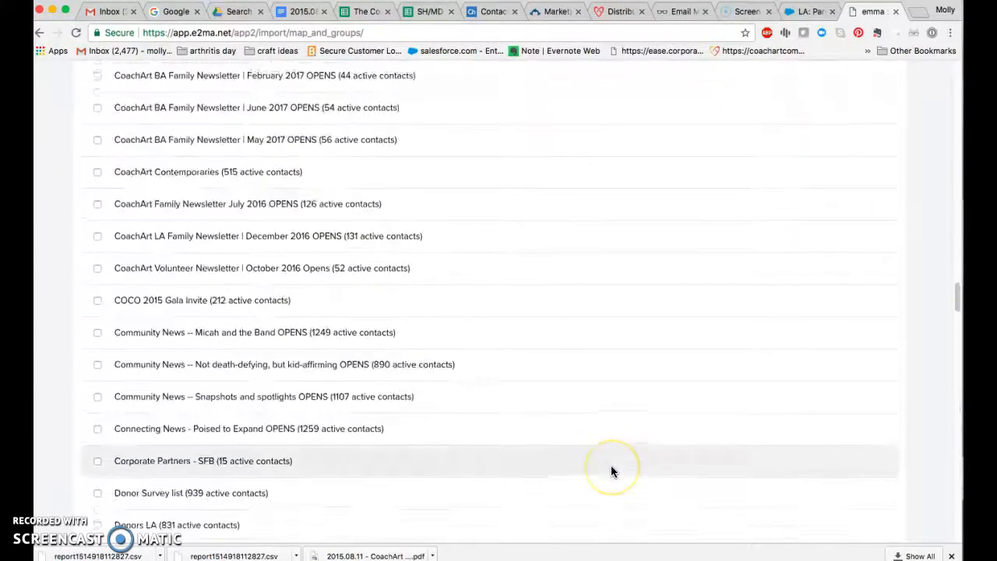
pyautogui.scroll(10, 611, 467)
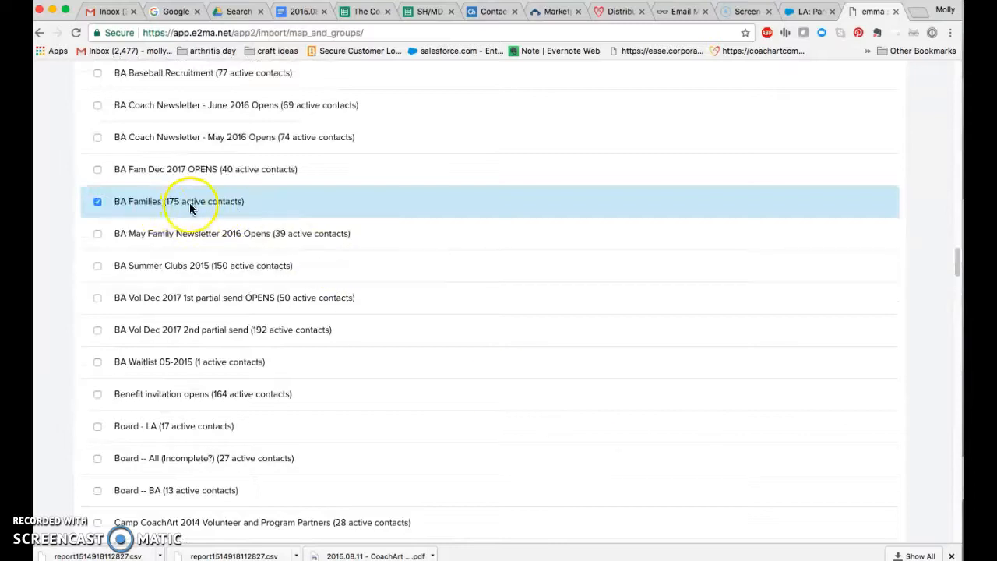
pyautogui.scroll(-20, 613, 407)
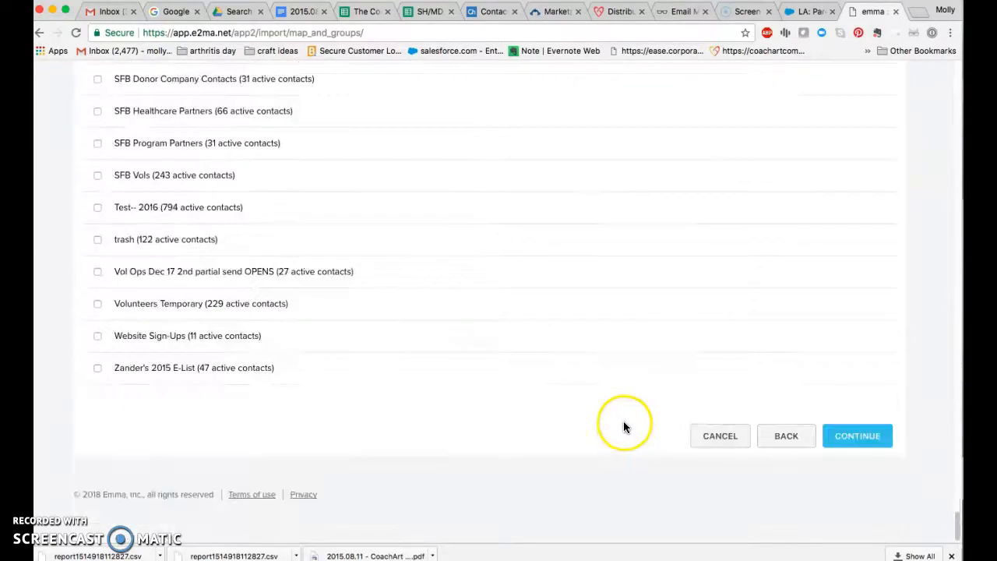
pyautogui.click(867, 443)
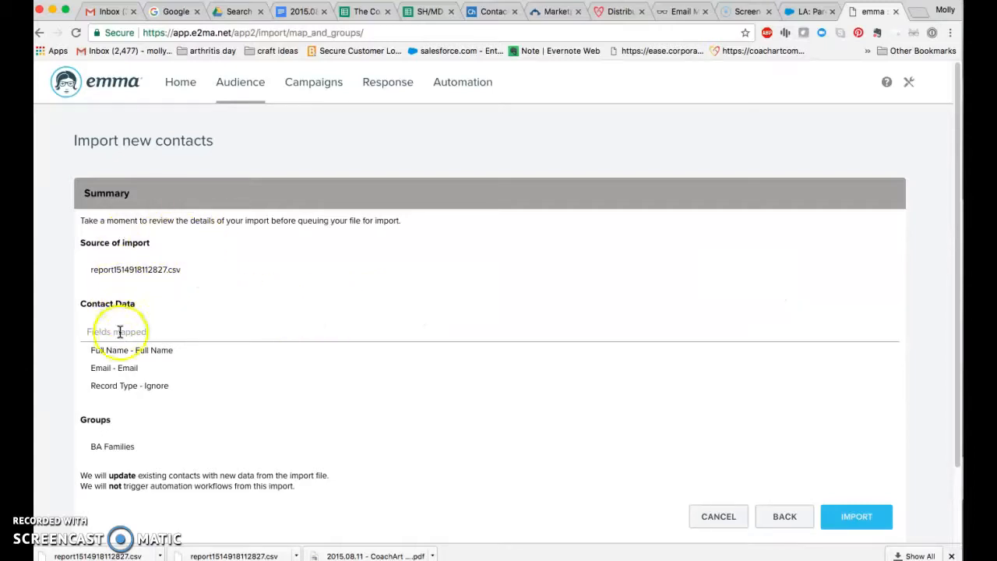
# Step: Review the summary, import report1514918112827.csv into the BA Families group, and look over the imports page
pyautogui.scroll(-2, 416, 356)
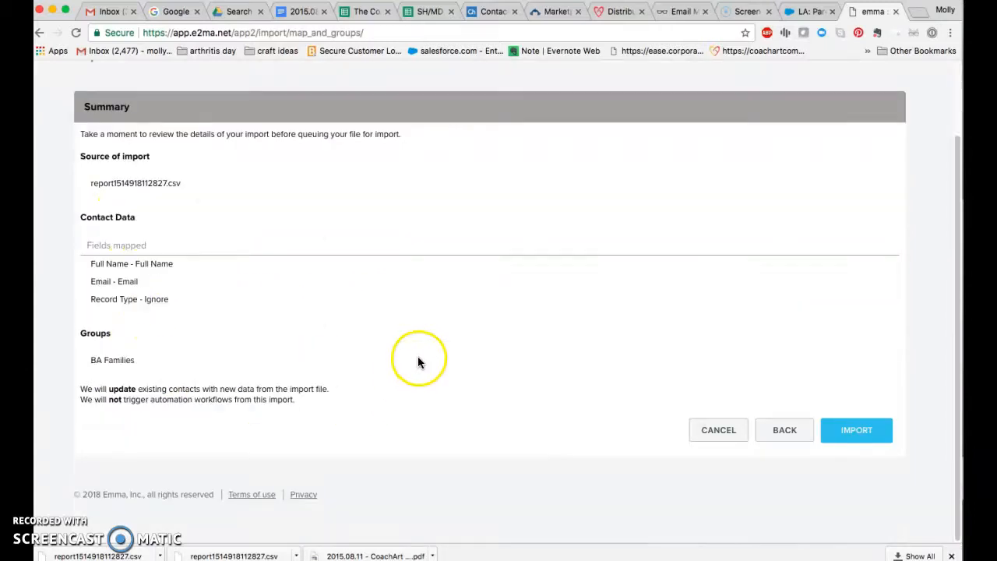
pyautogui.click(850, 433)
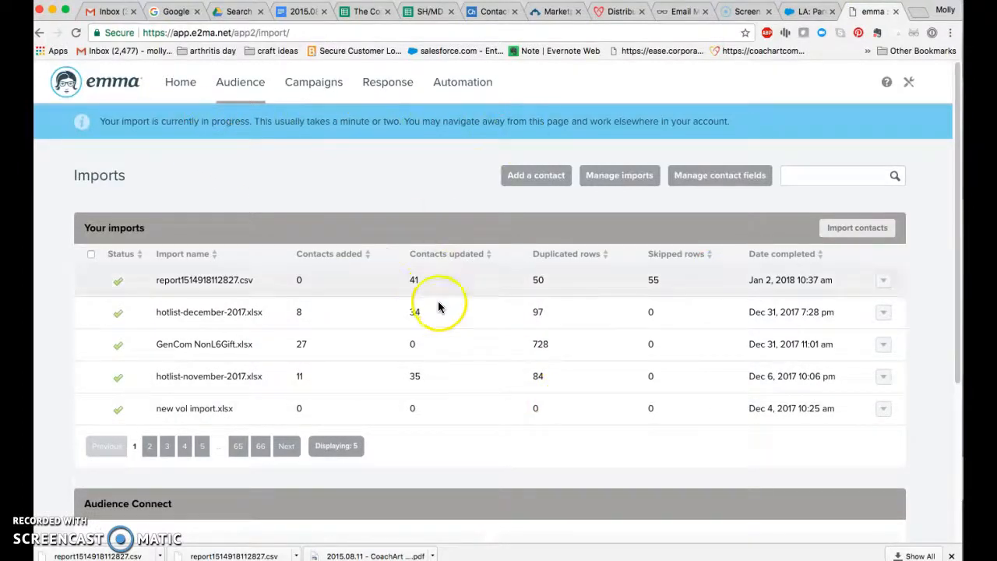
pyautogui.scroll(-5, 623, 443)
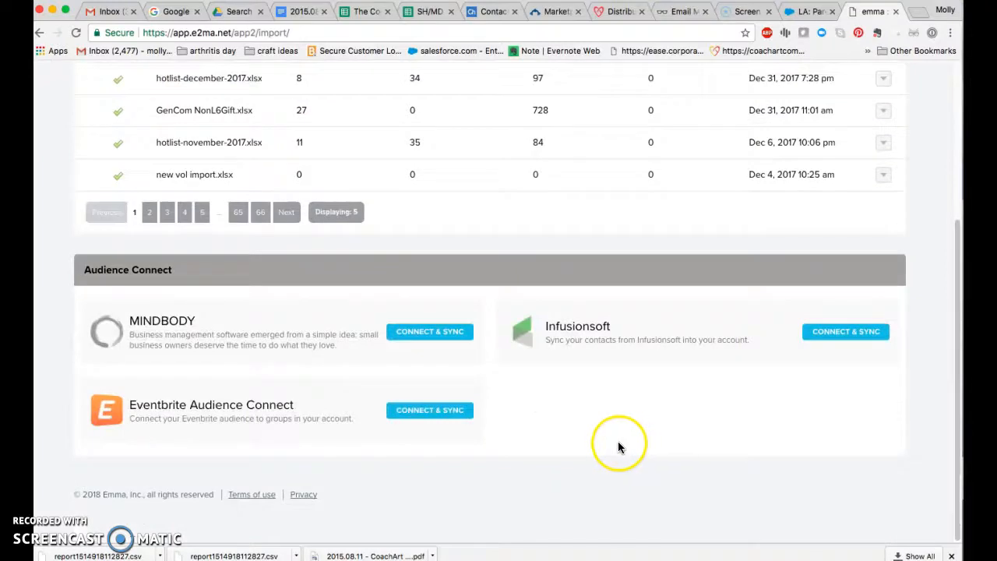
pyautogui.scroll(5, 624, 448)
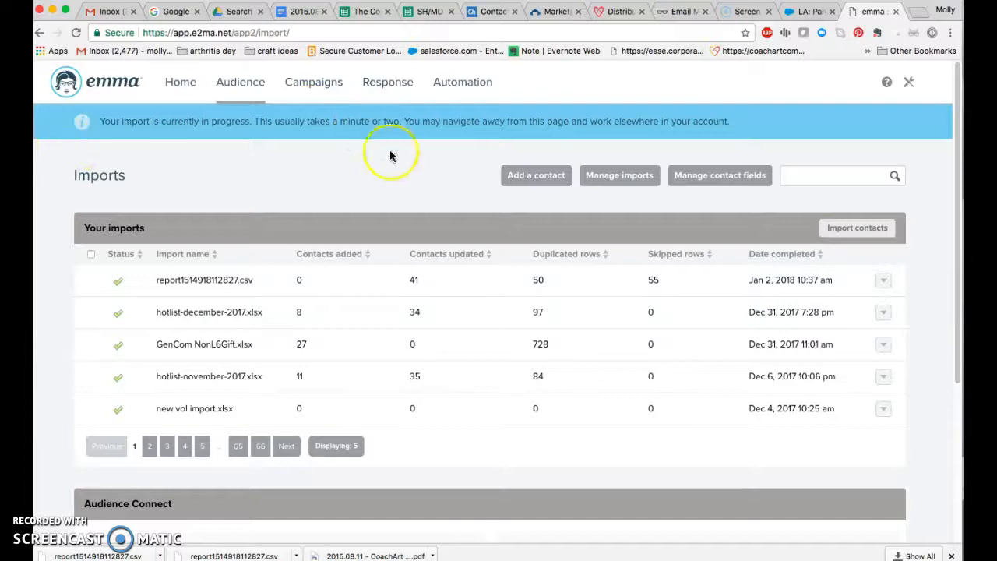
# Step: Switch to Salesforce to view the SFB: Total Volunteers report from the BA: Demographics dashboard, and return to Emma's imports page
pyautogui.click(804, 13)
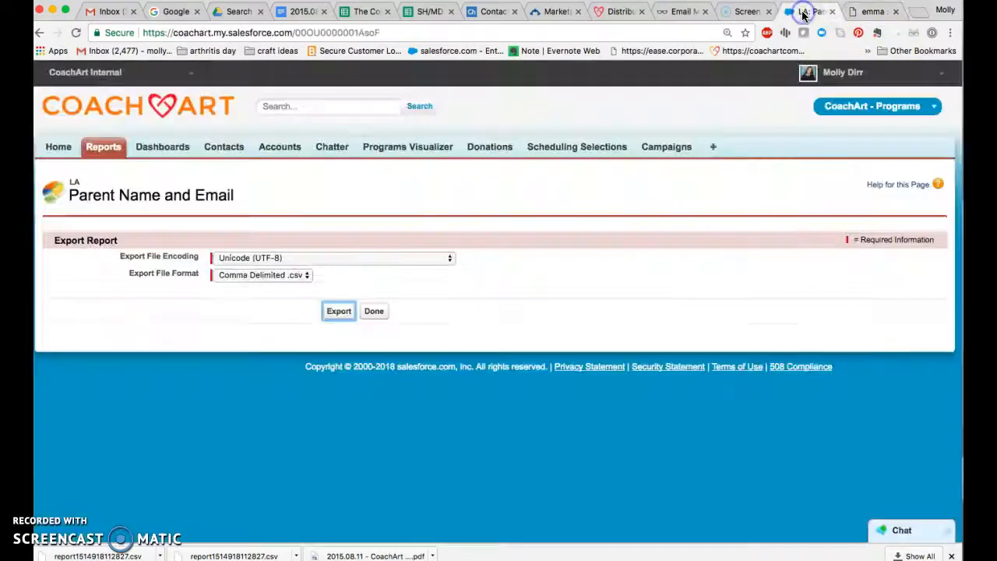
pyautogui.click(140, 152)
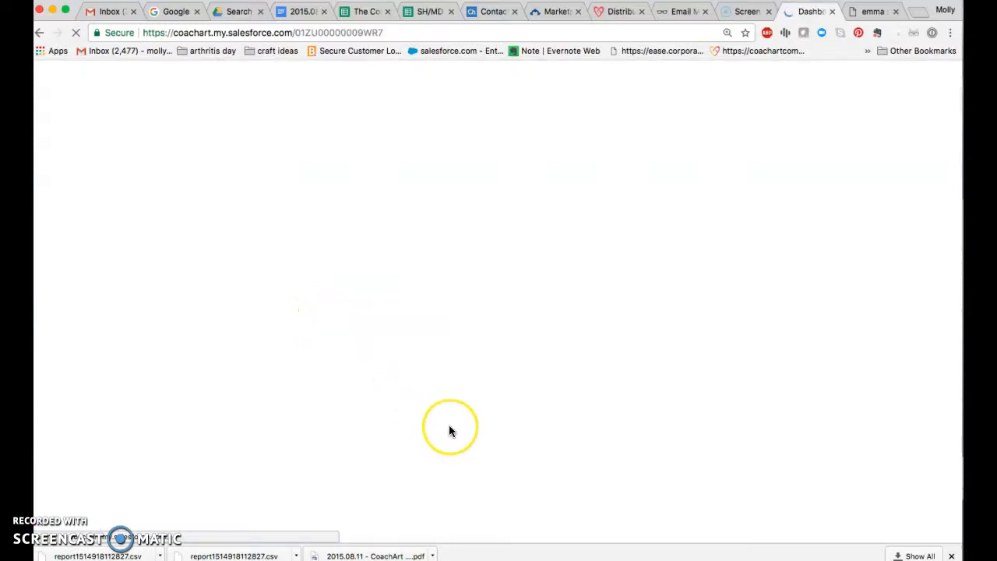
pyautogui.scroll(-2, 594, 404)
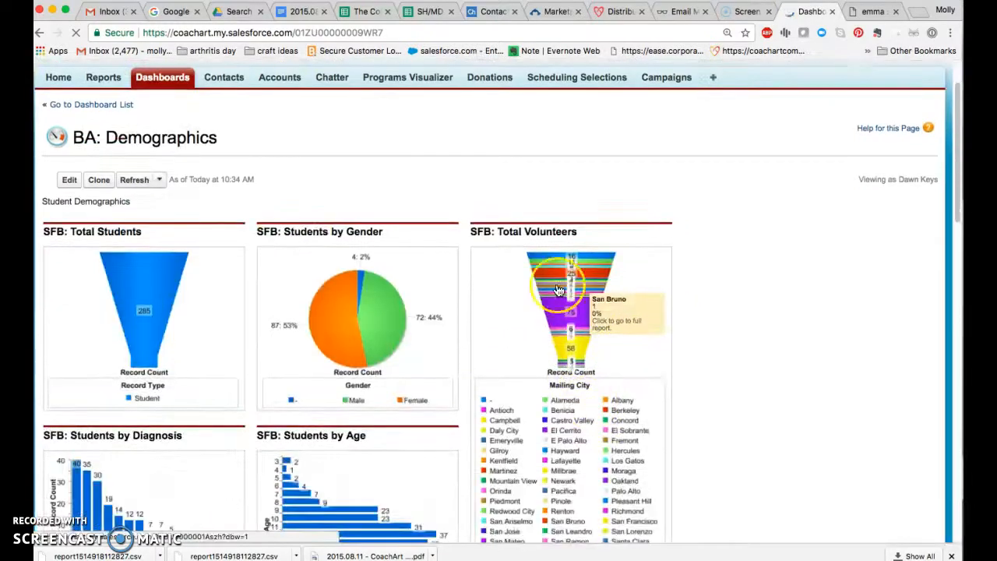
pyautogui.click(558, 288)
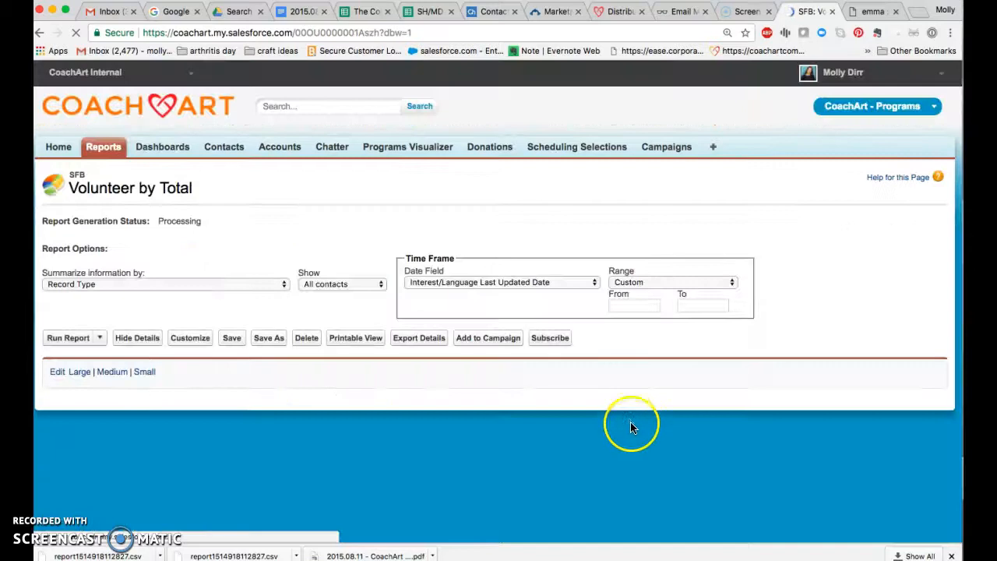
pyautogui.scroll(-8, 267, 464)
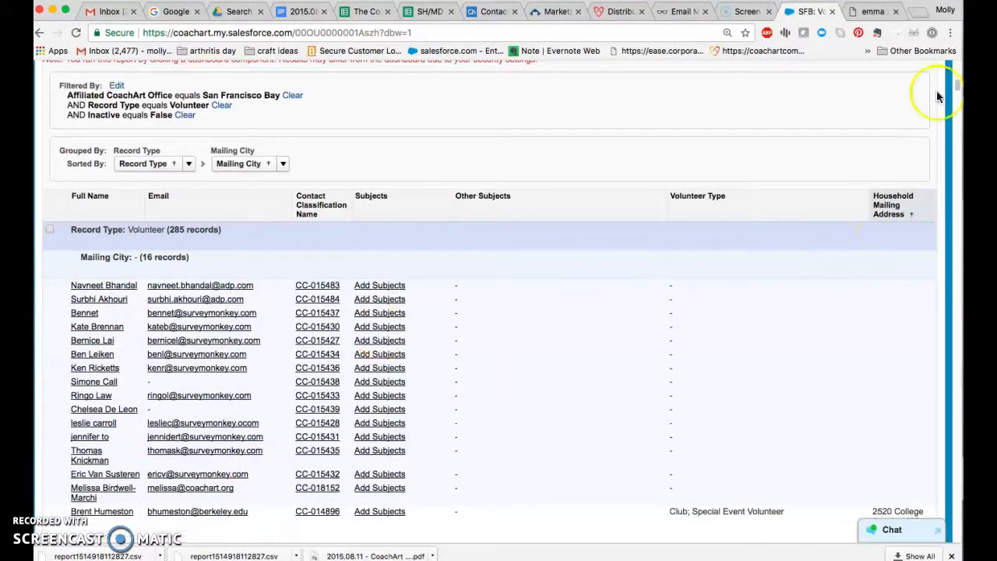
pyautogui.click(878, 14)
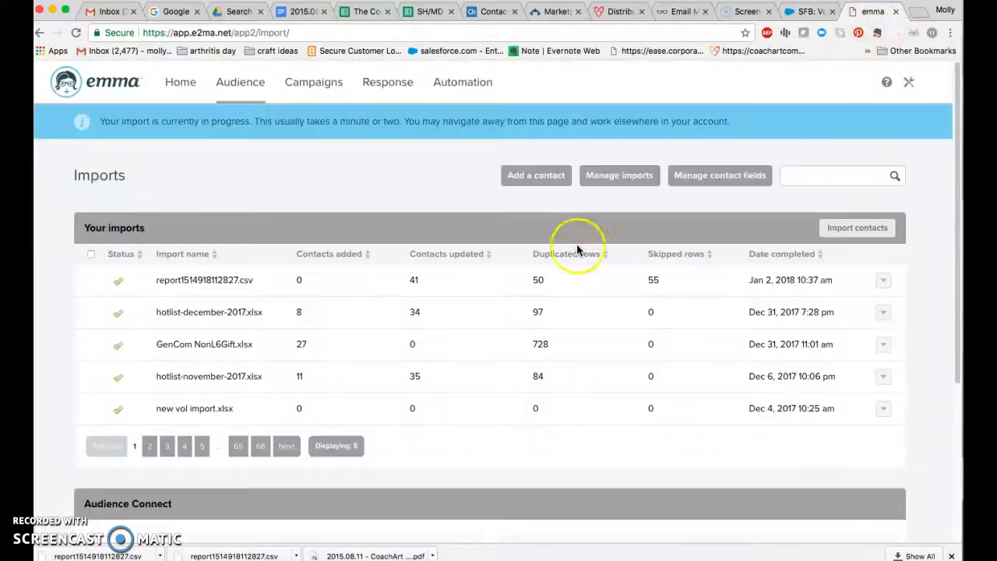